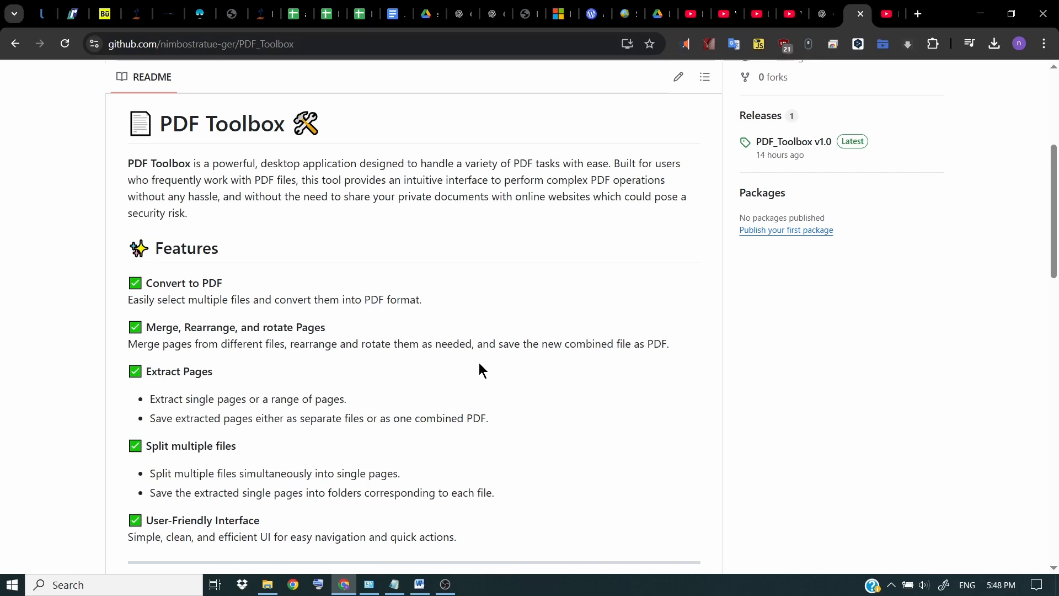
- Open the PDF_Toolbox v1.0 release on the GitHub repository and locate PDF_Toolbox_v1.0.exe among its assets
scroll(479, 362, down, 1)
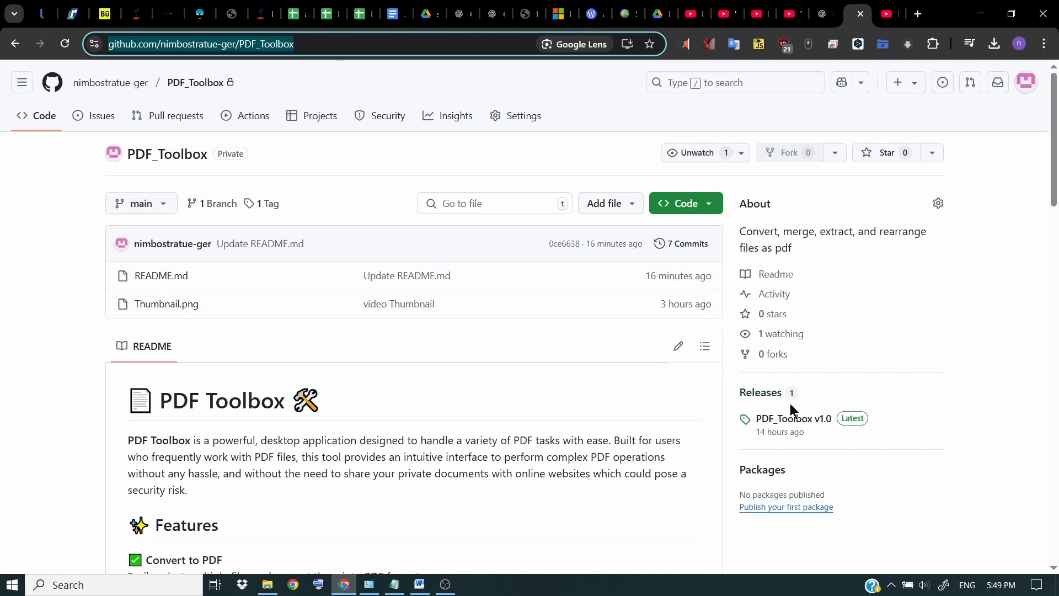
click(794, 420)
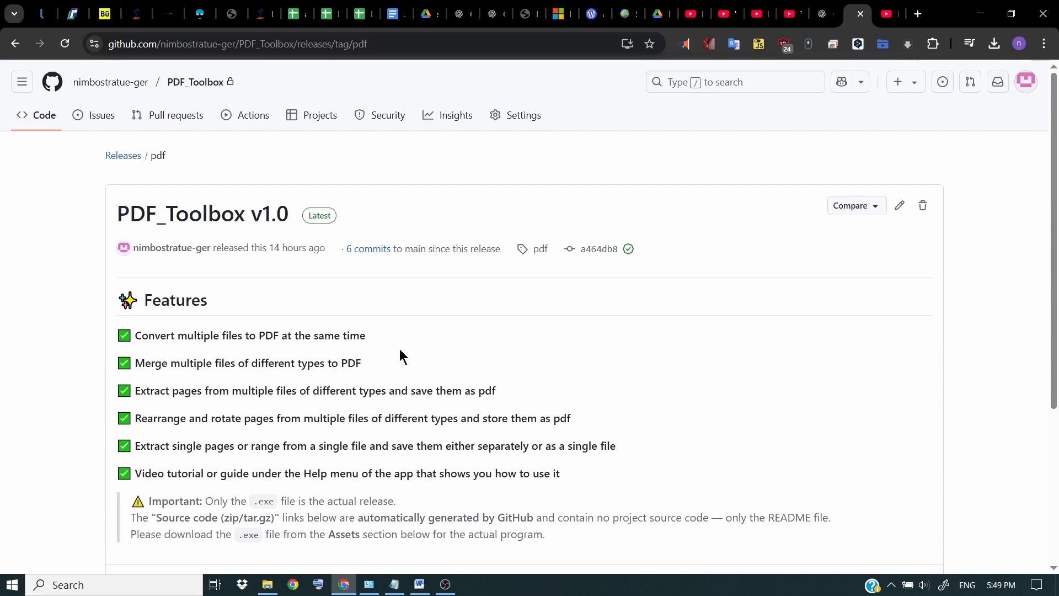
scroll(381, 351, down, 4)
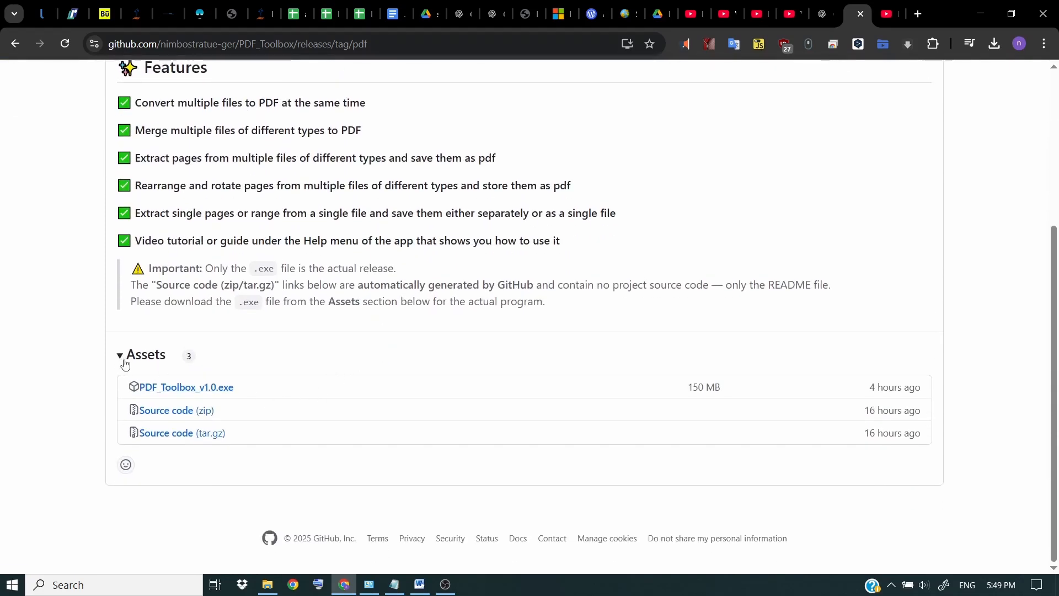
drag(248, 390, 133, 379)
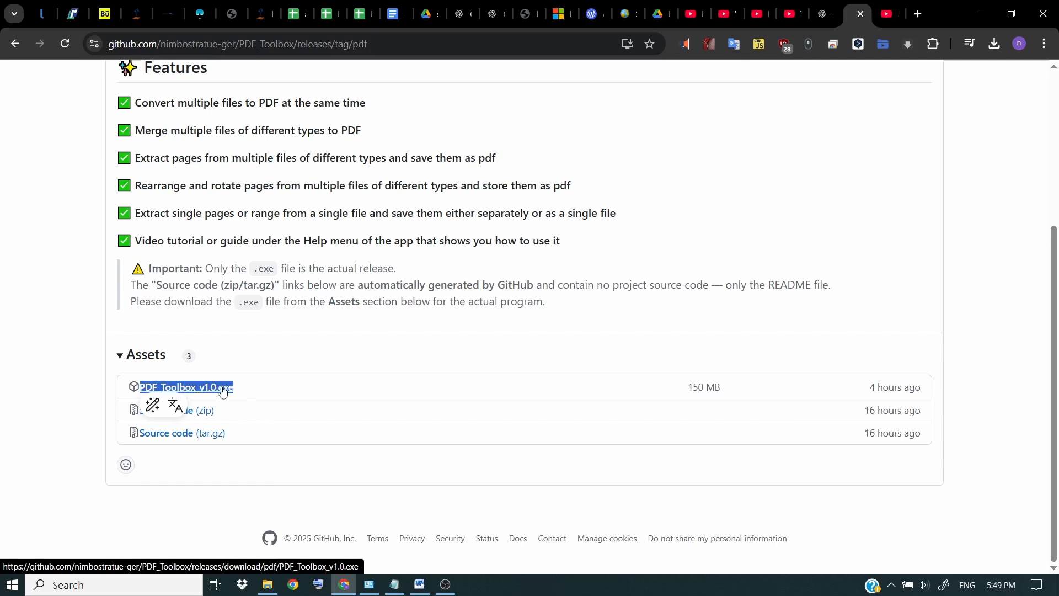
key(ctrl+Tab)
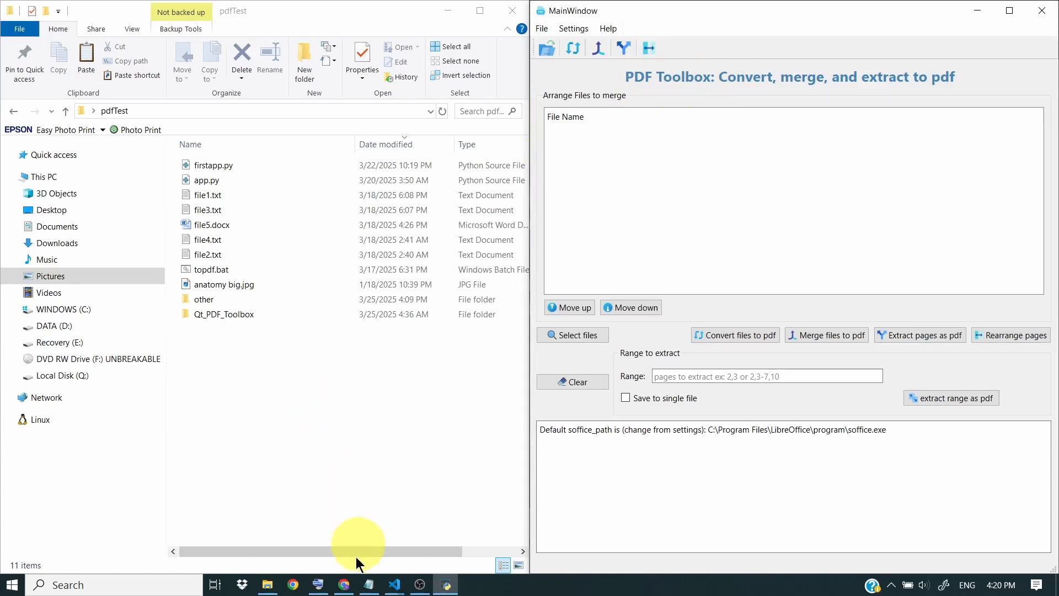
- View the libreoffice.org site in Chrome, and return to PDF Toolbox to examine the default soffice.exe path in the log
click(344, 586)
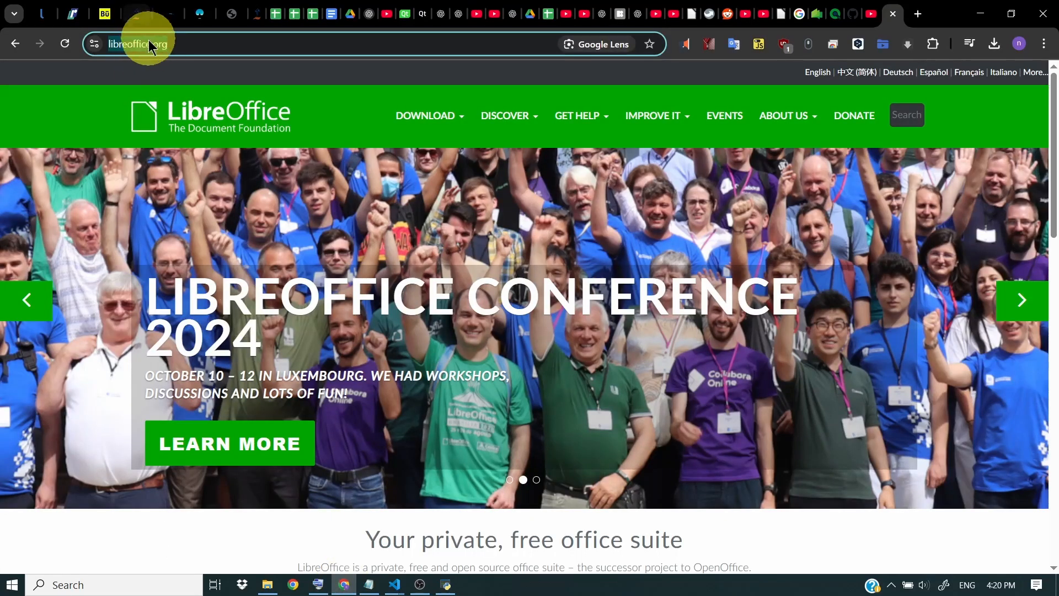
click(152, 44)
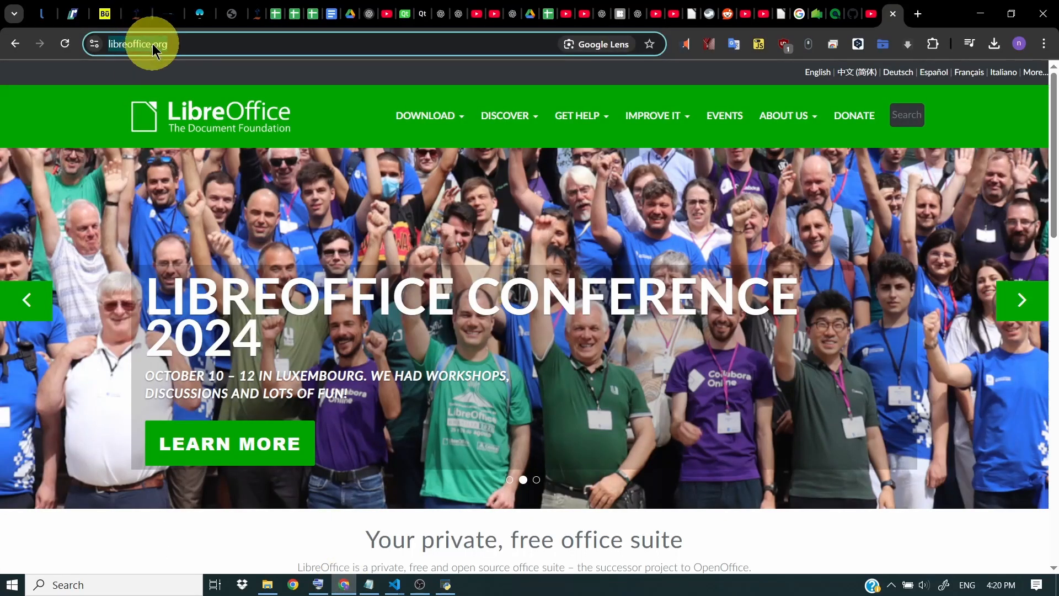
click(447, 585)
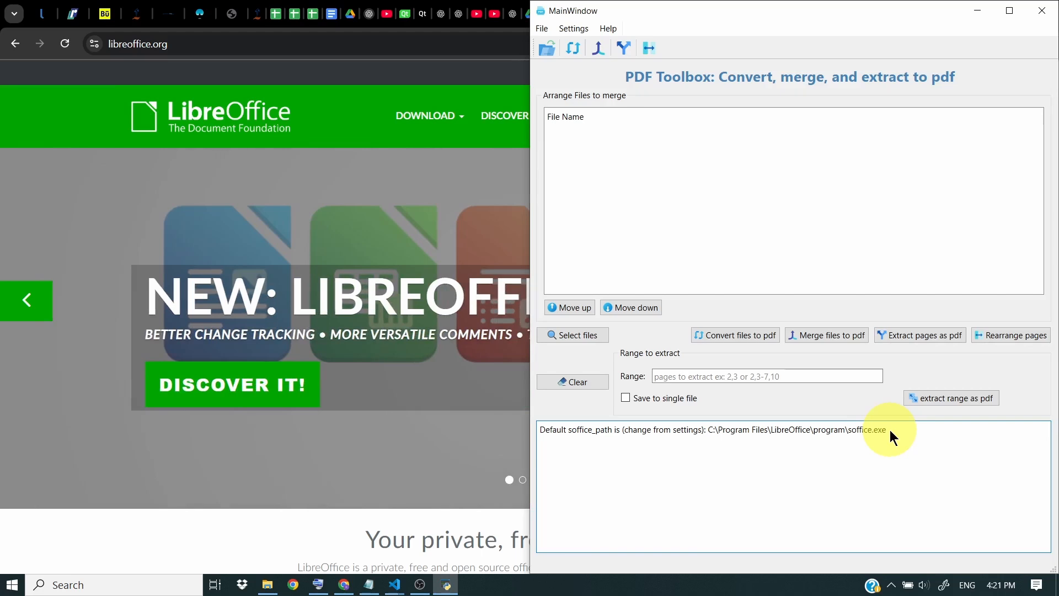
drag(889, 429, 709, 432)
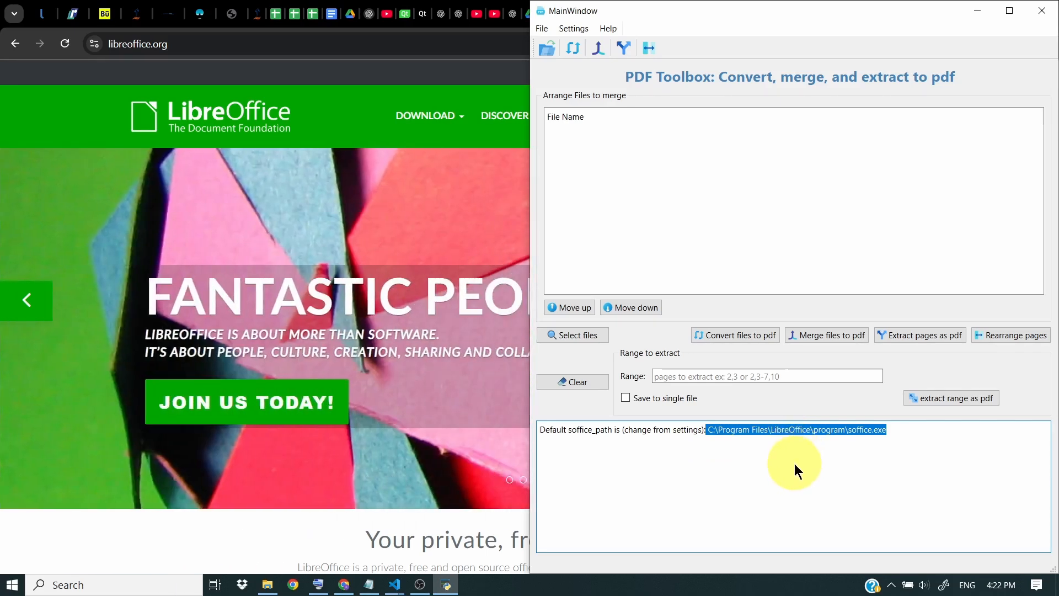
click(795, 463)
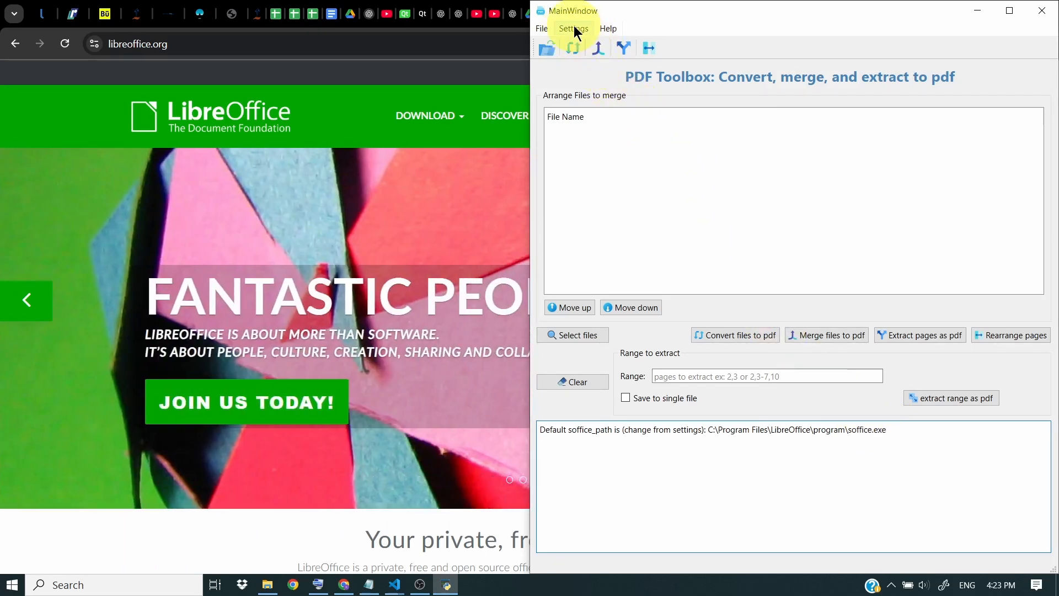
- Open the option for changing the soffice path, look through the LibreOffice program folder and cancel without choosing another executable
click(574, 29)
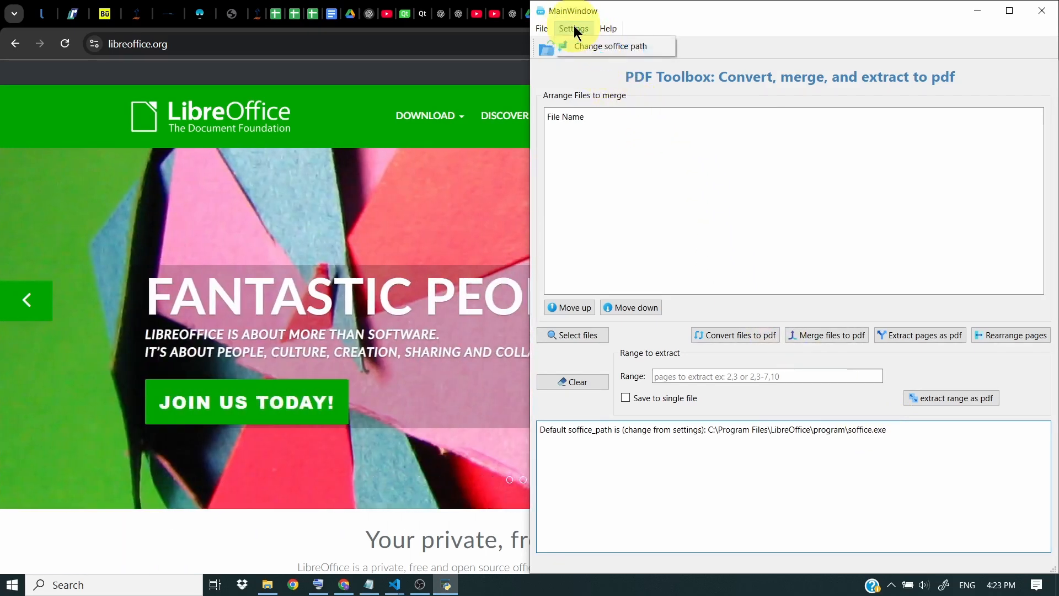
click(609, 47)
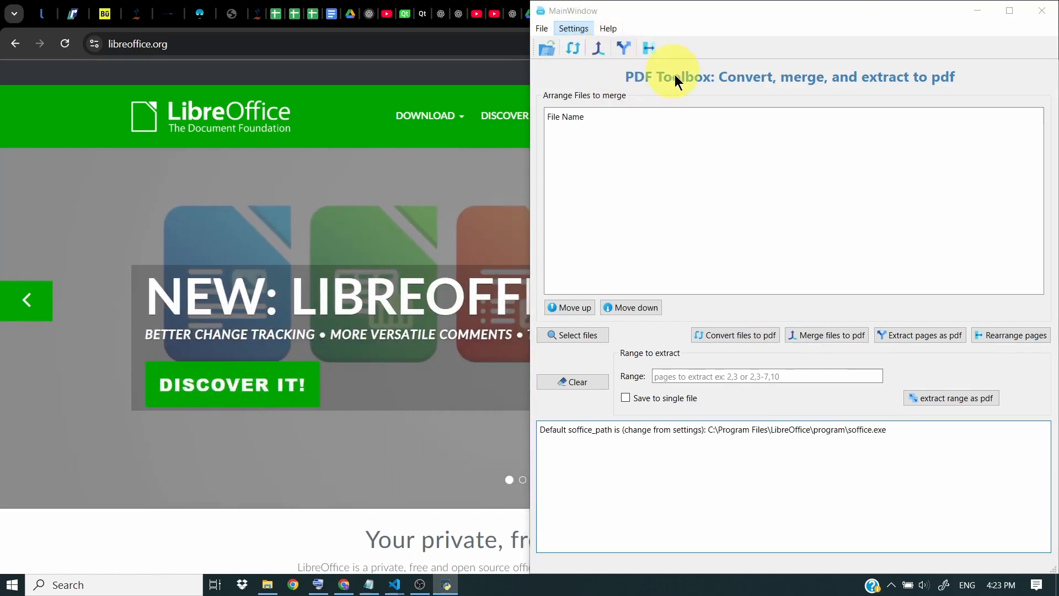
scroll(776, 217, down, 5)
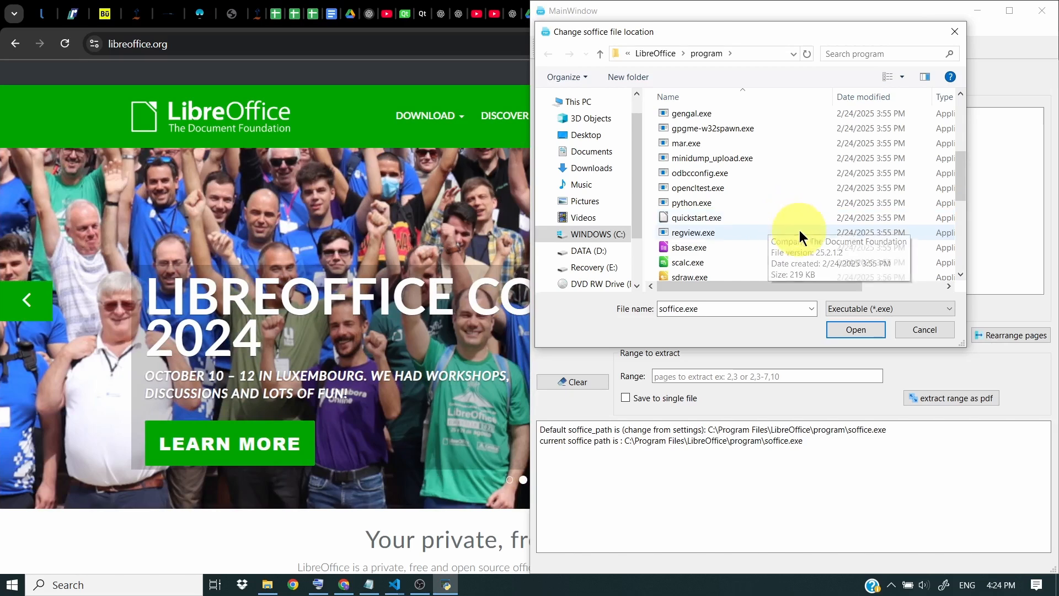
click(937, 335)
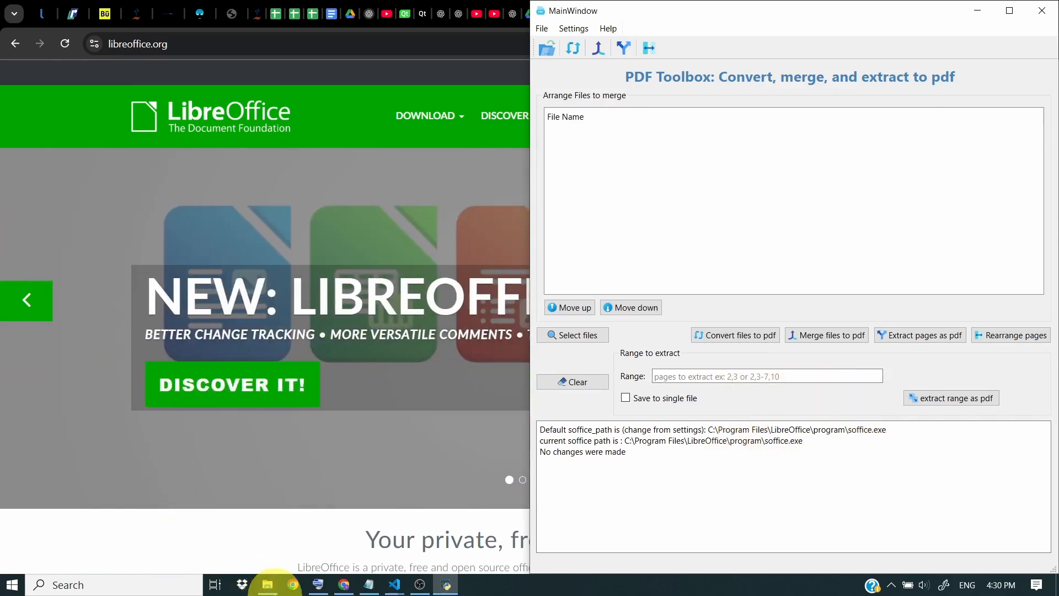
- Add file1.txt, file2.txt, file3.txt, file4.txt and firstapp.py from the pdfTest folder to the file list
click(267, 585)
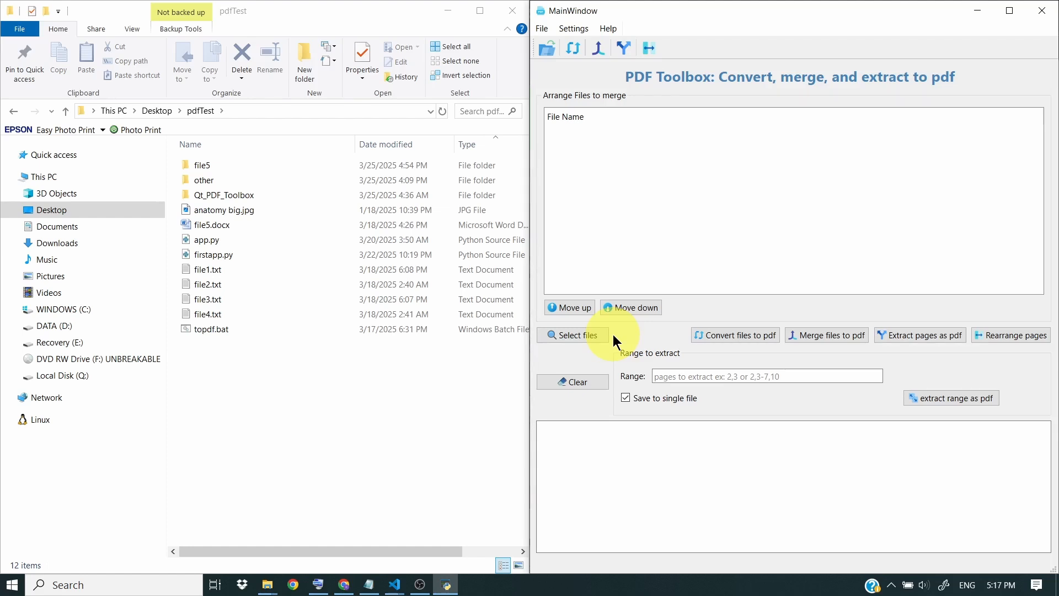
click(581, 335)
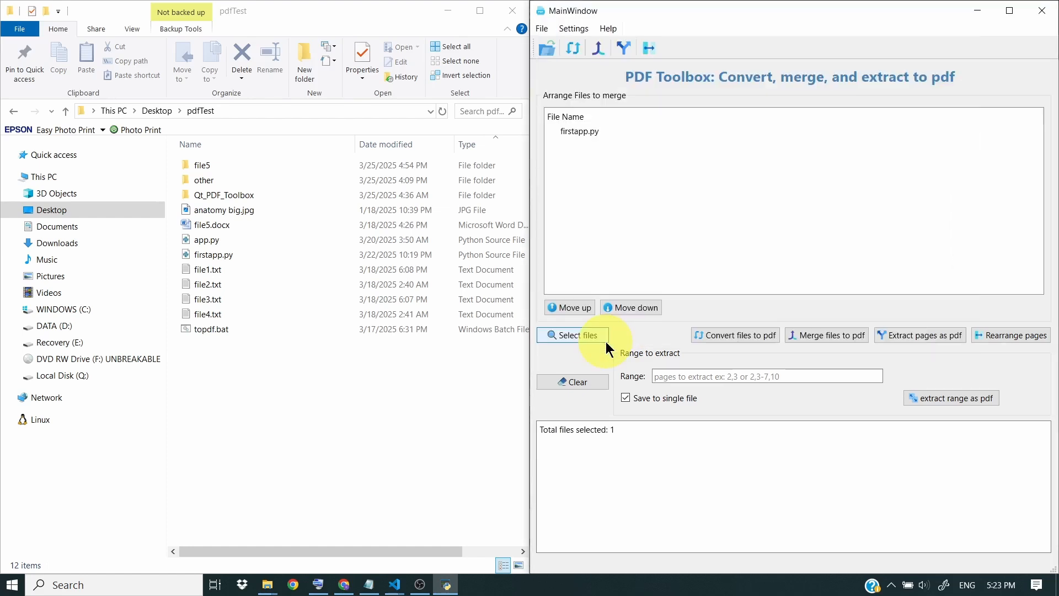
click(579, 337)
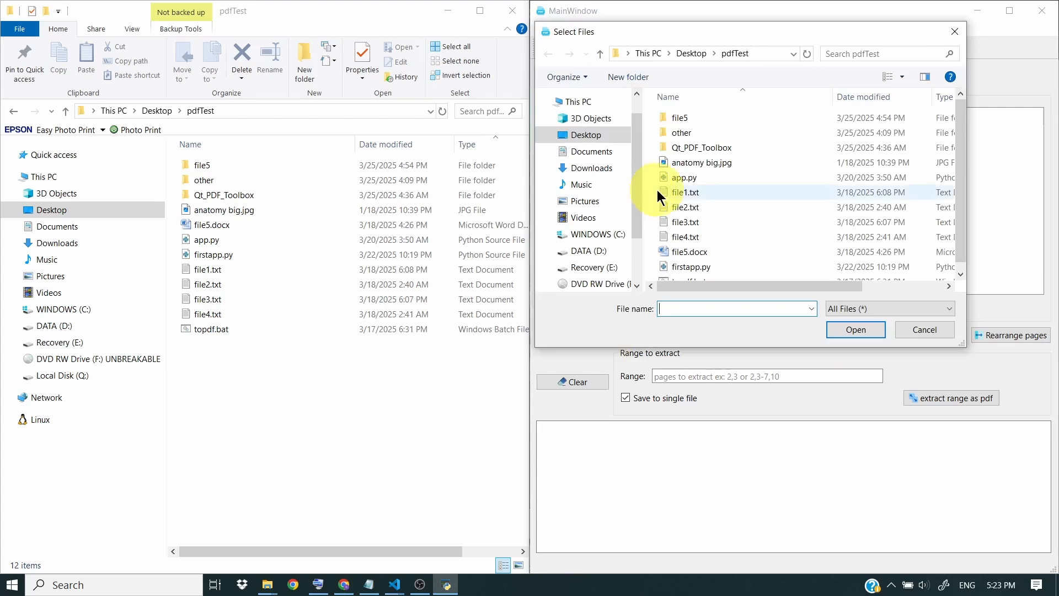
click(660, 191)
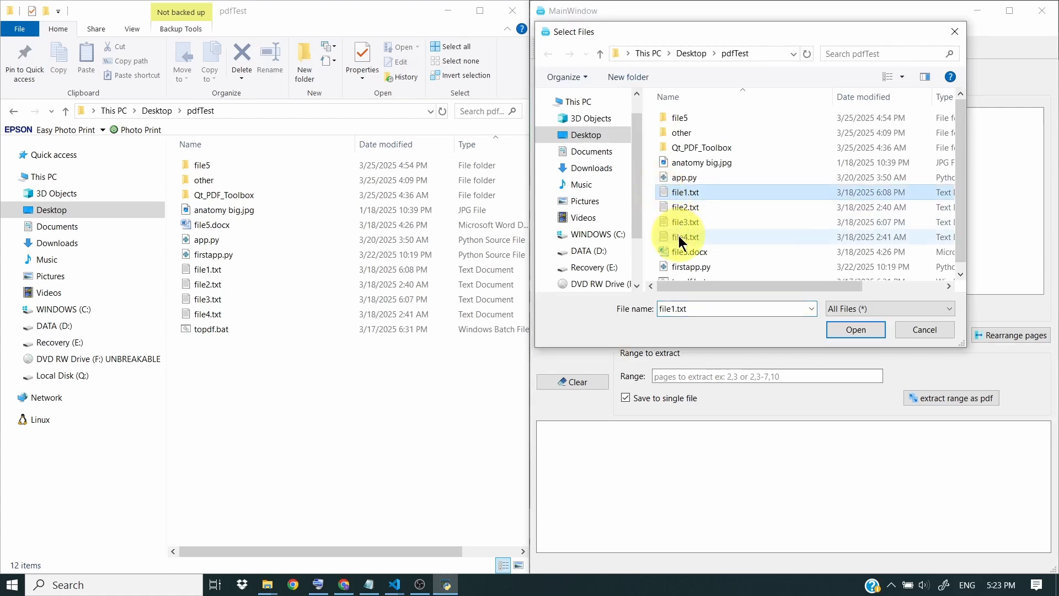
click(678, 236)
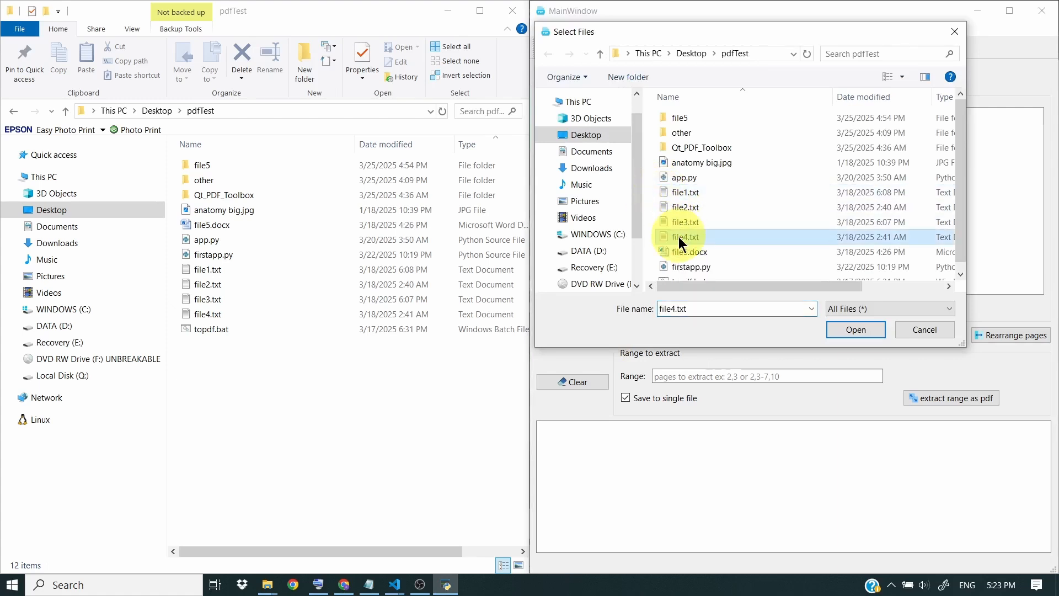
click(680, 268)
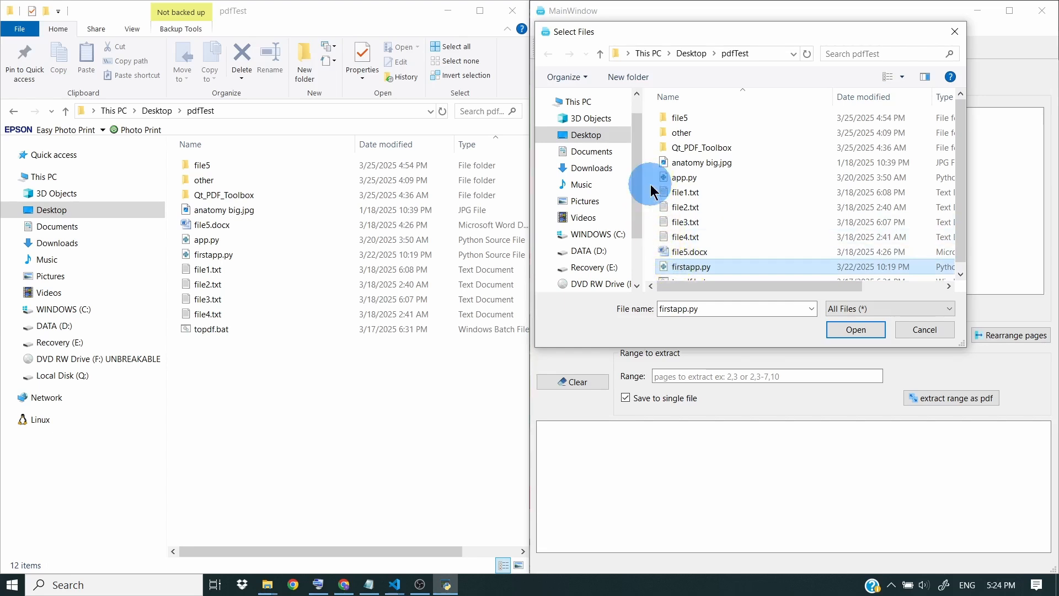
drag(651, 185, 713, 235)
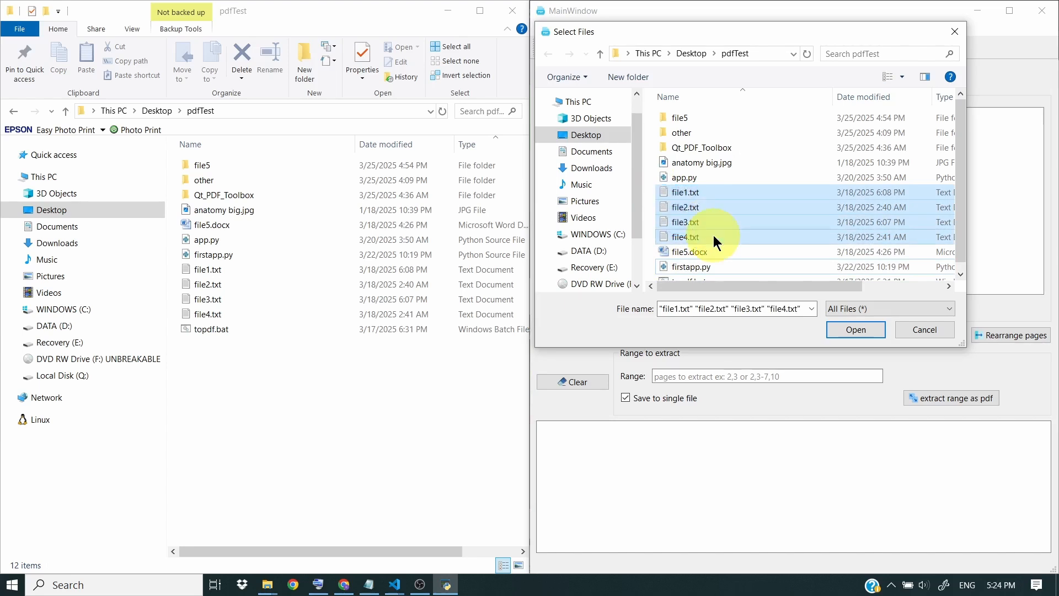
click(683, 191)
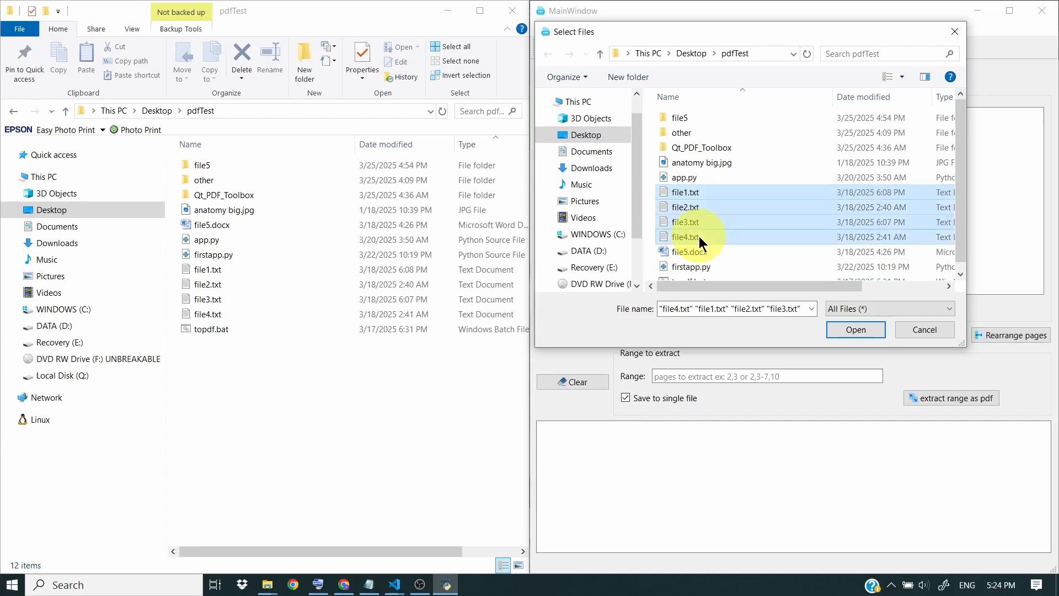
scroll(699, 240, down, 1)
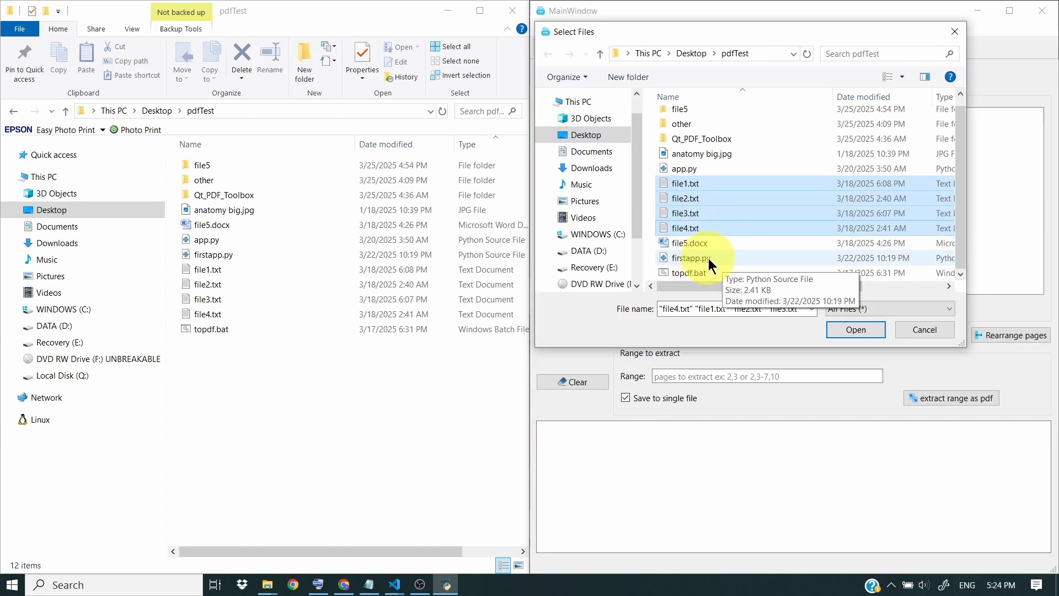
ctrl+click(708, 258)
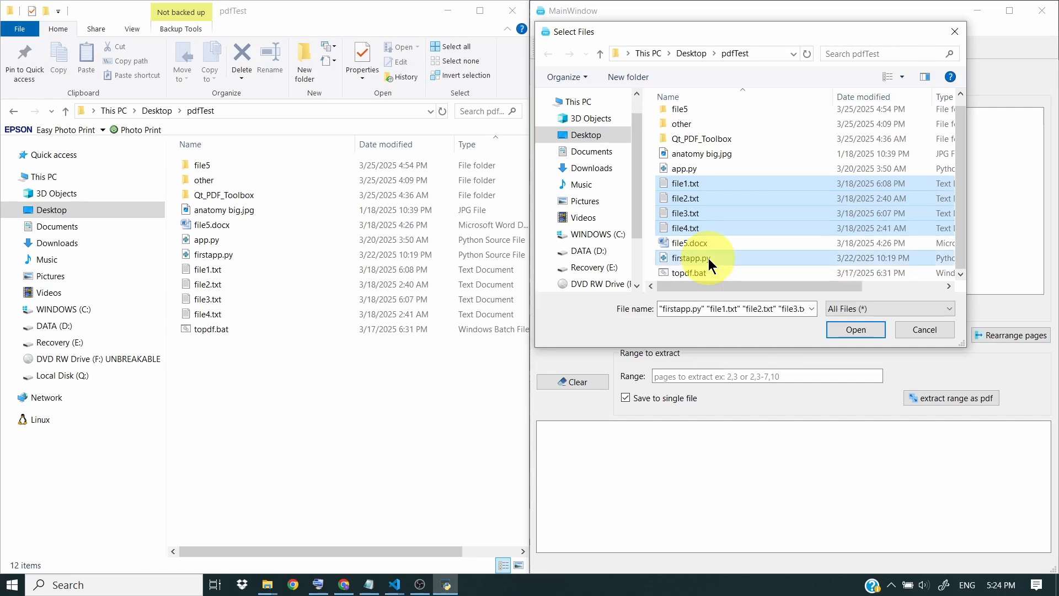
click(854, 330)
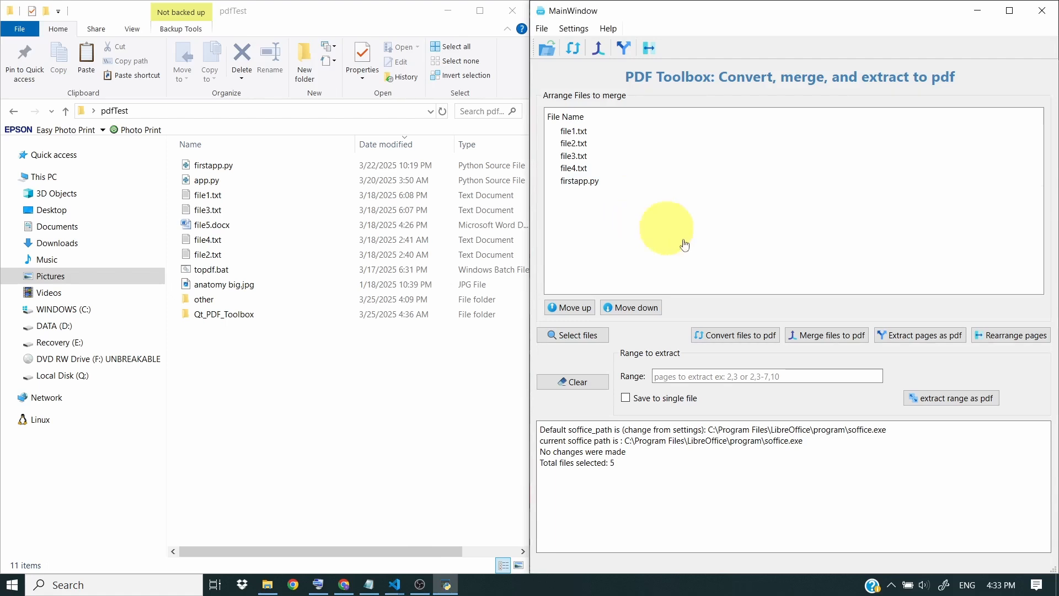
- Convert all listed files to PDF, and merge them into a single PDF in the pdfTest folder
click(734, 335)
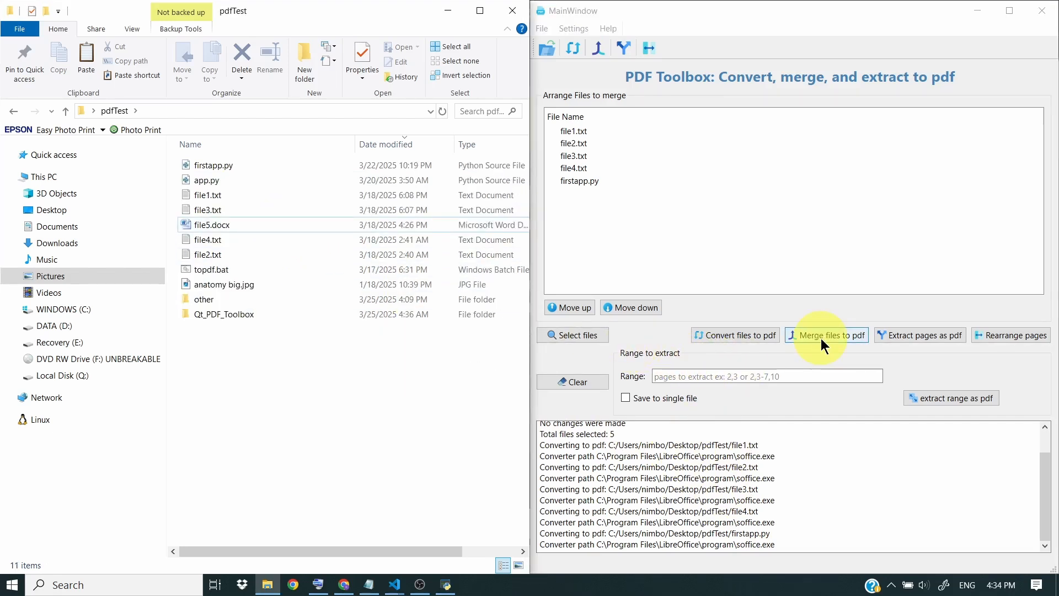
click(820, 337)
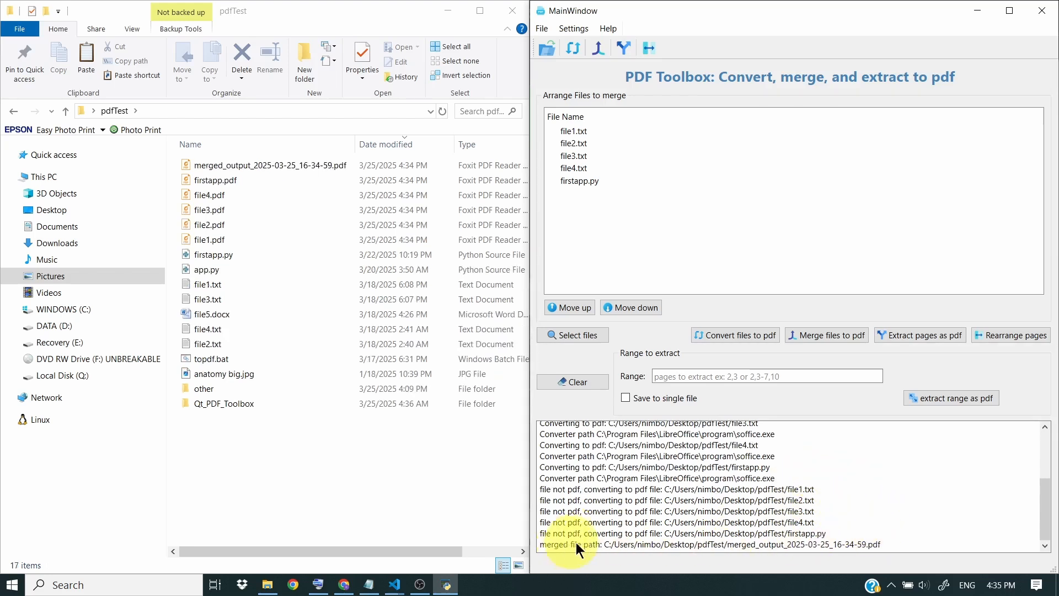
drag(888, 537, 604, 539)
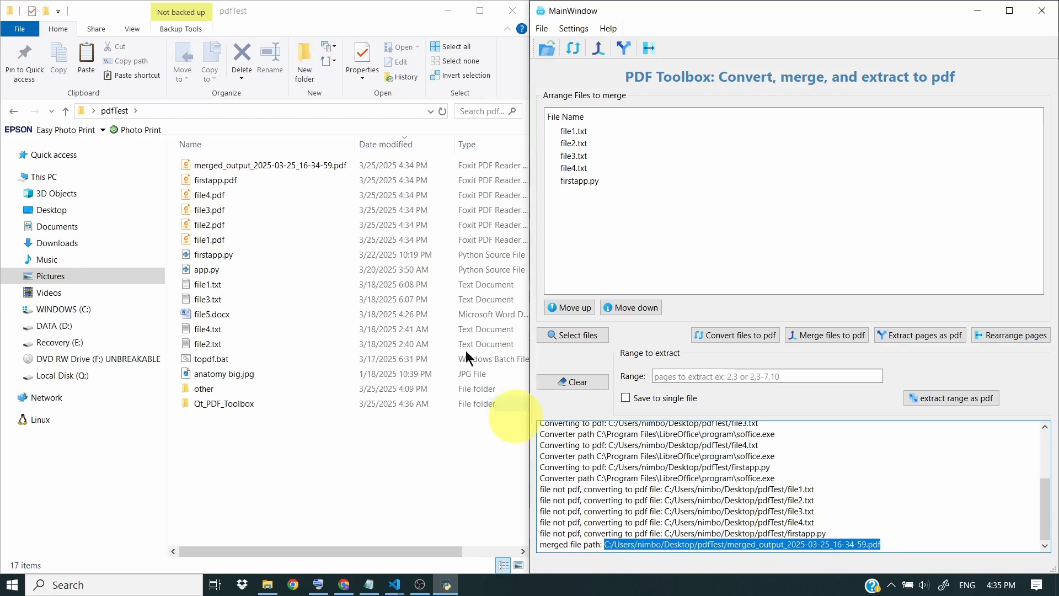
click(301, 164)
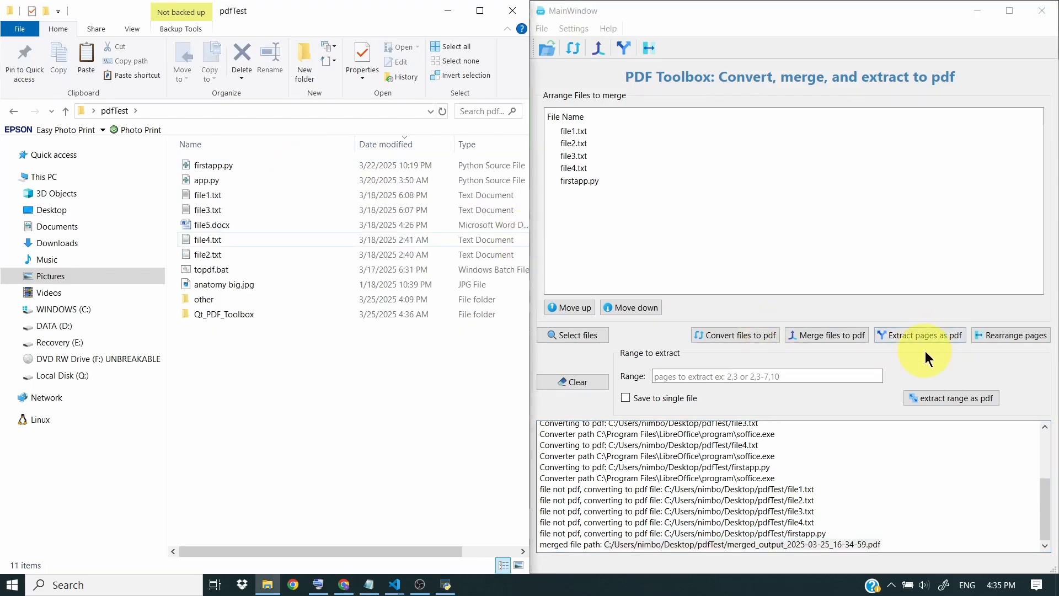
- Add file5.docx to the file list and extract the pages of all listed files as PDFs, checking the file5 output folder
click(579, 336)
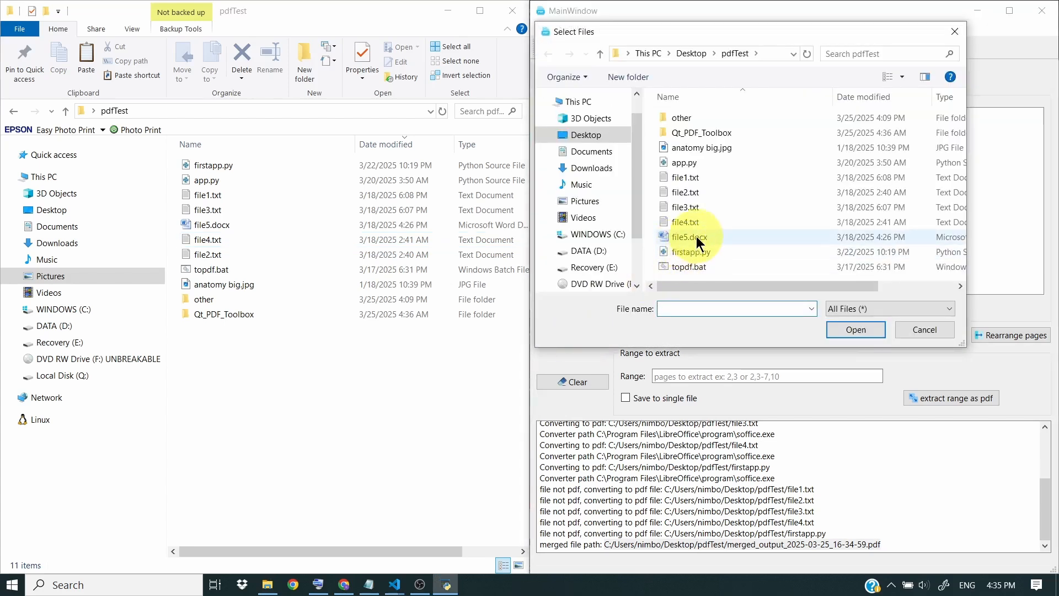
click(694, 236)
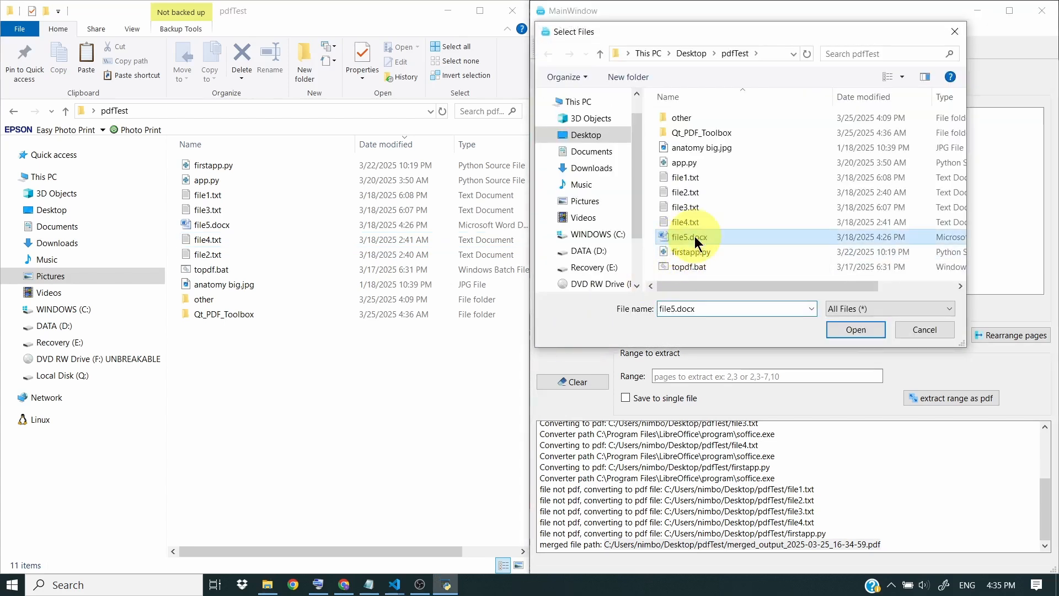
click(860, 330)
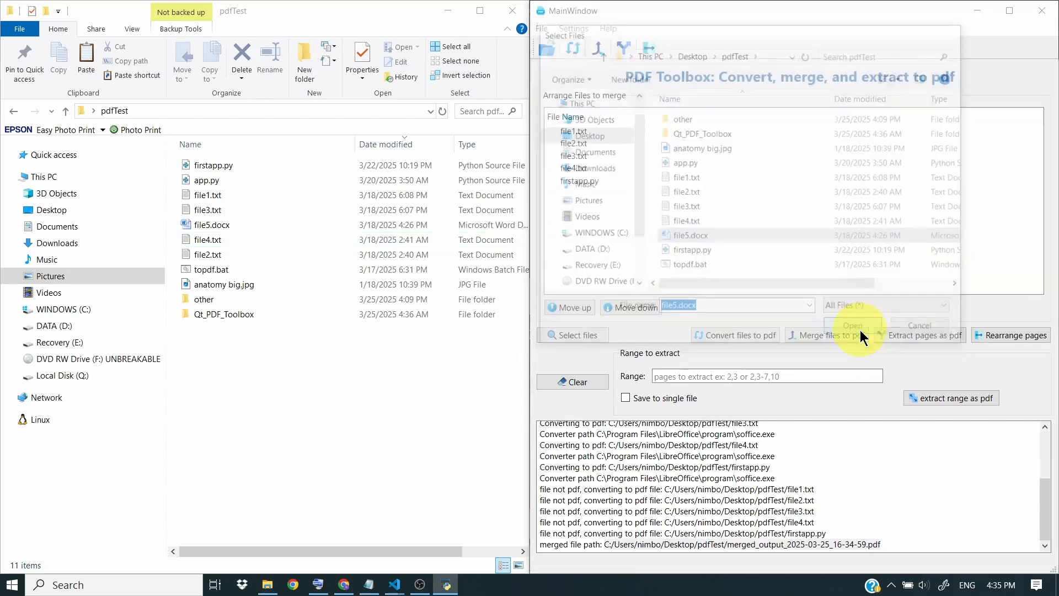
click(905, 336)
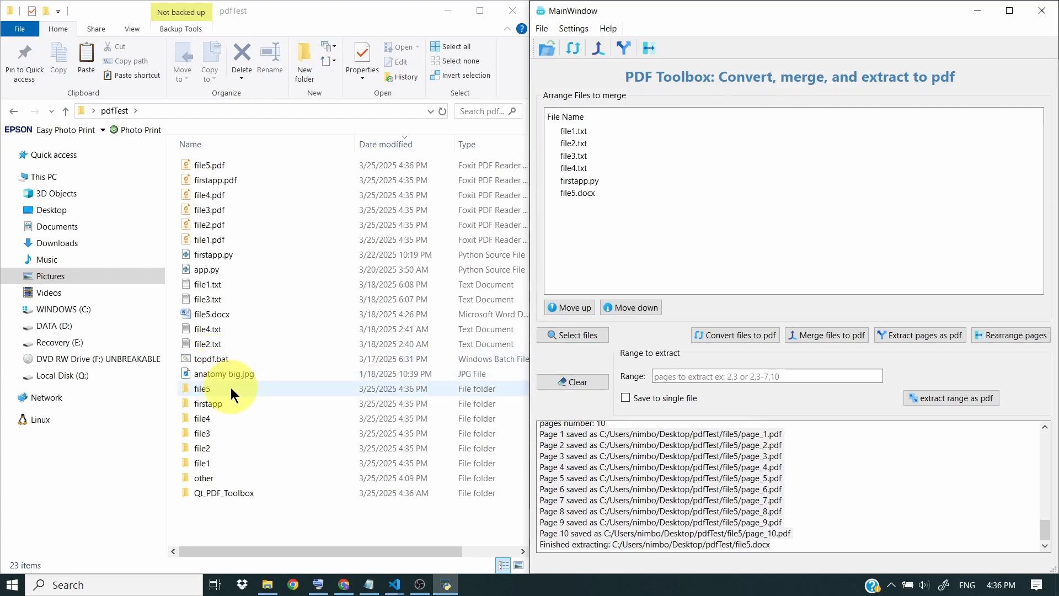
double_click(231, 387)
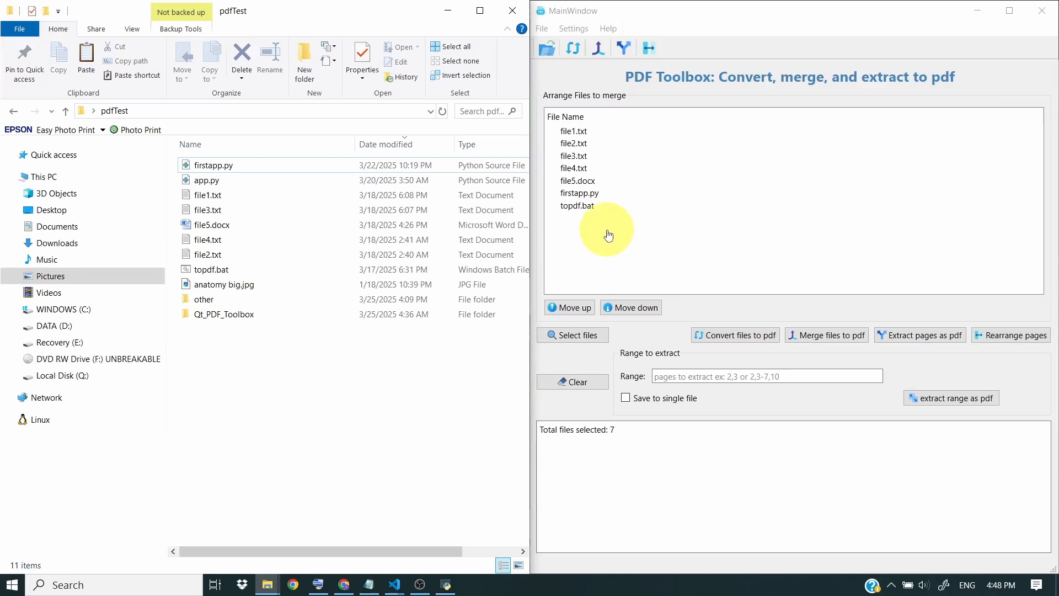
- Move topdf.bat up to the first position in the list of files to merge
click(583, 206)
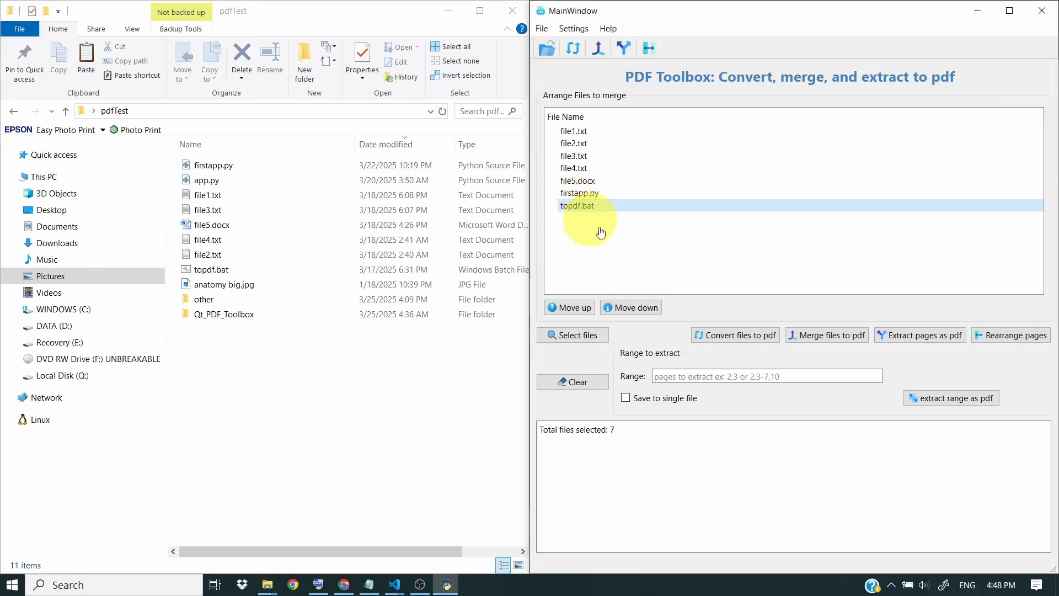
click(578, 307)
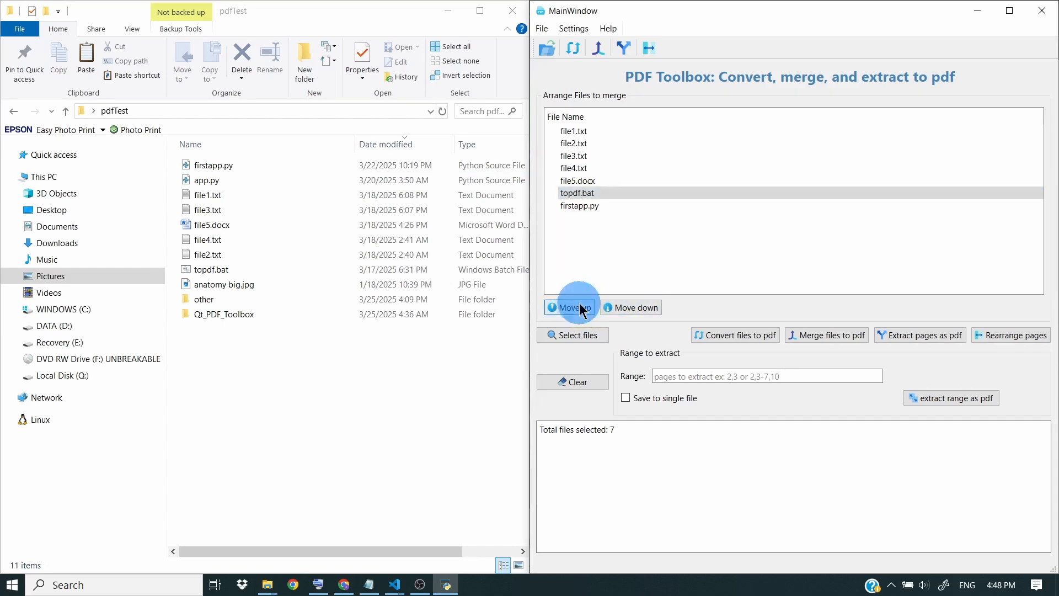
click(578, 308)
click(574, 307)
click(574, 307)
click(574, 306)
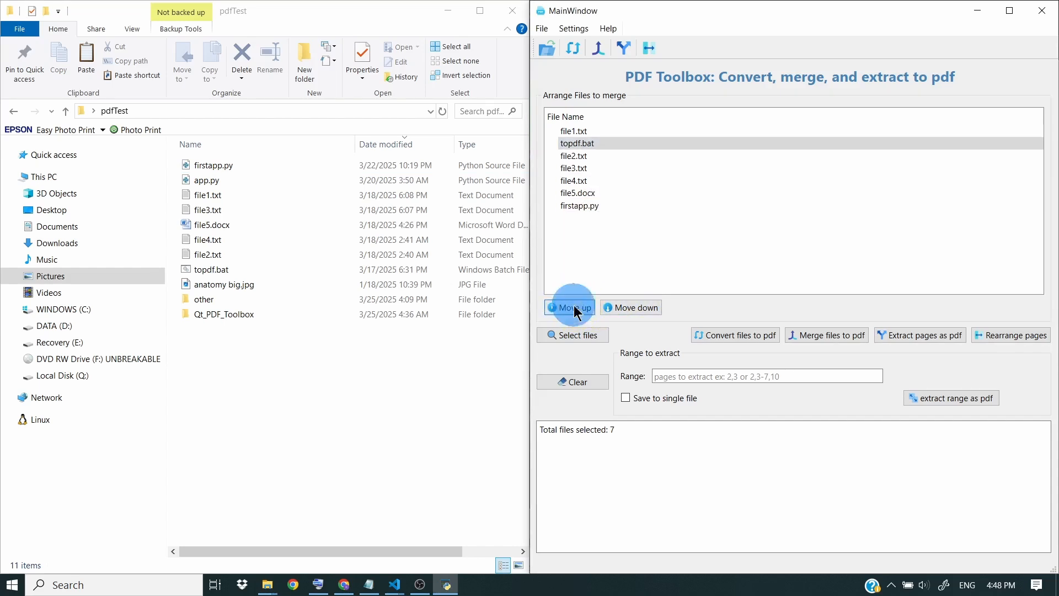
click(574, 307)
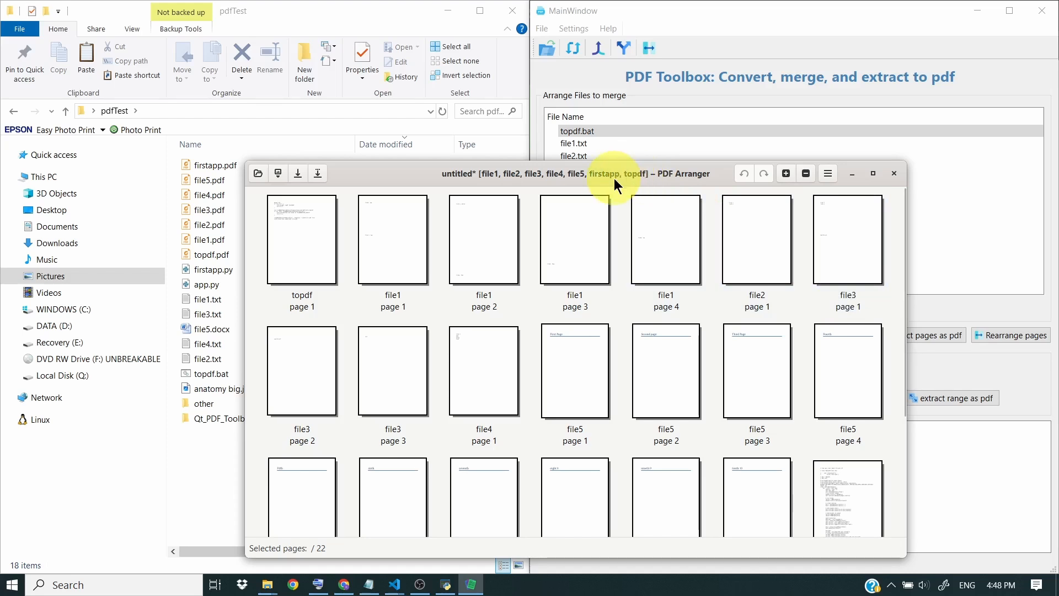
- In PDF Arranger, place file4 page 1 directly after topdf page 1, and file5 page 2 directly after file4 page 1
drag(614, 177, 636, 127)
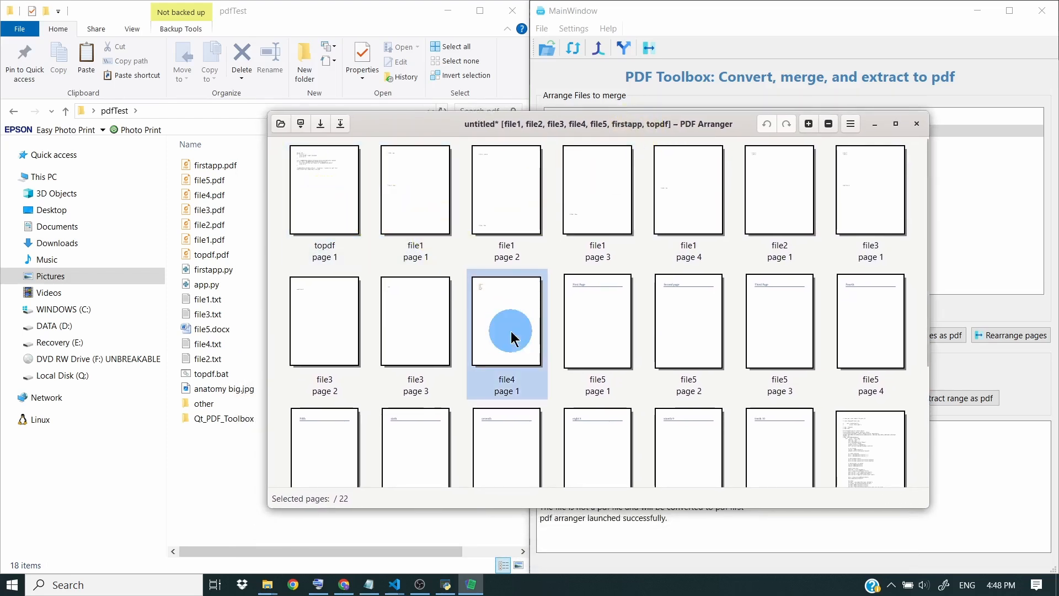
mouse_move(510, 334)
mouse_down()
mouse_move(355, 190)
mouse_move(376, 191)
mouse_up()
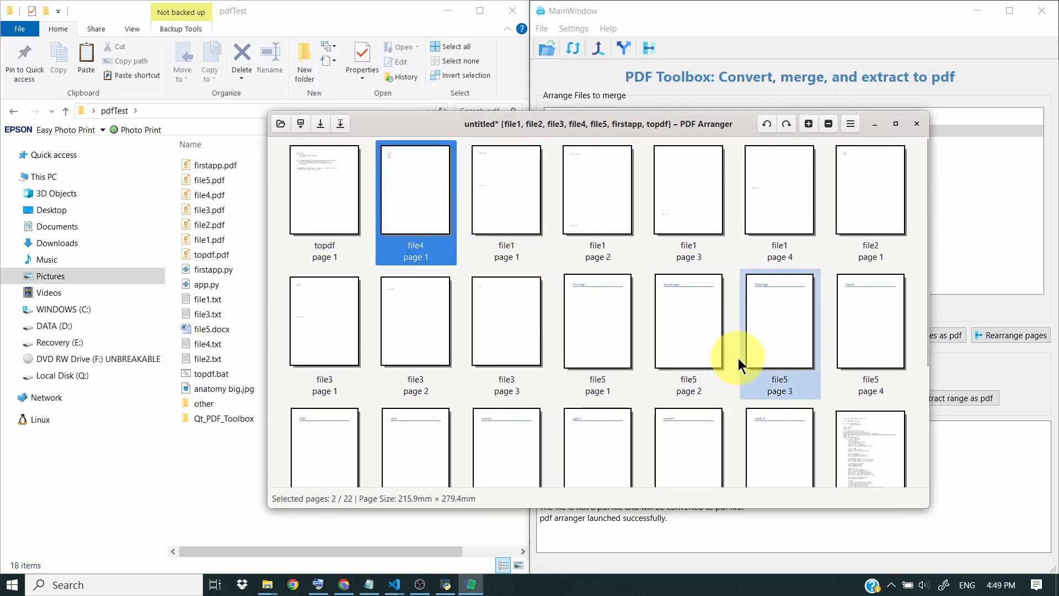
mouse_move(688, 341)
mouse_down()
mouse_move(531, 272)
mouse_move(441, 205)
mouse_up()
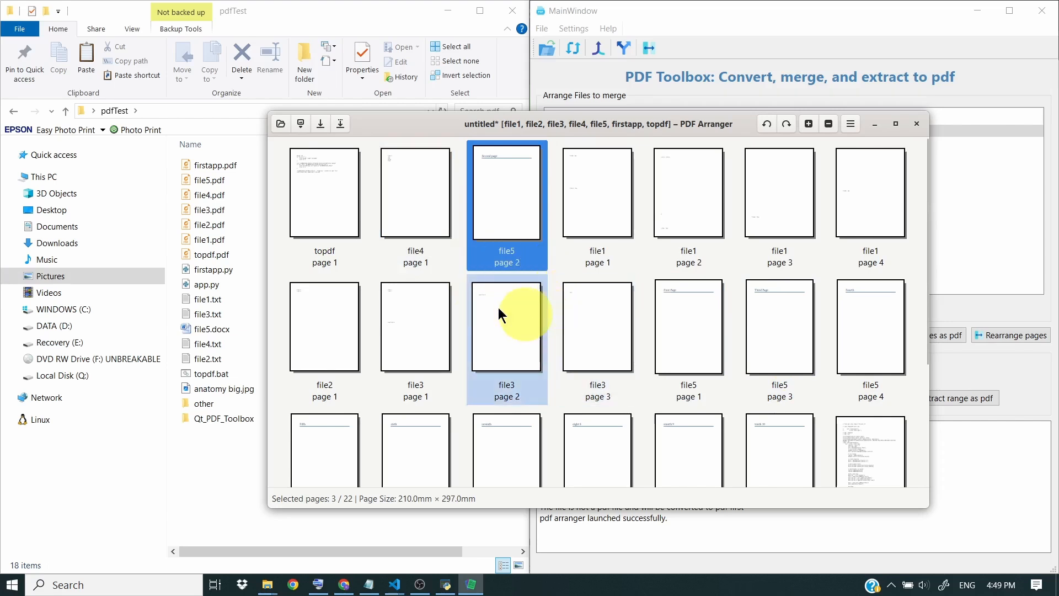
- Save the rearranged pages as arranged.pdf in the pdfTest folder and open the saved file
click(320, 124)
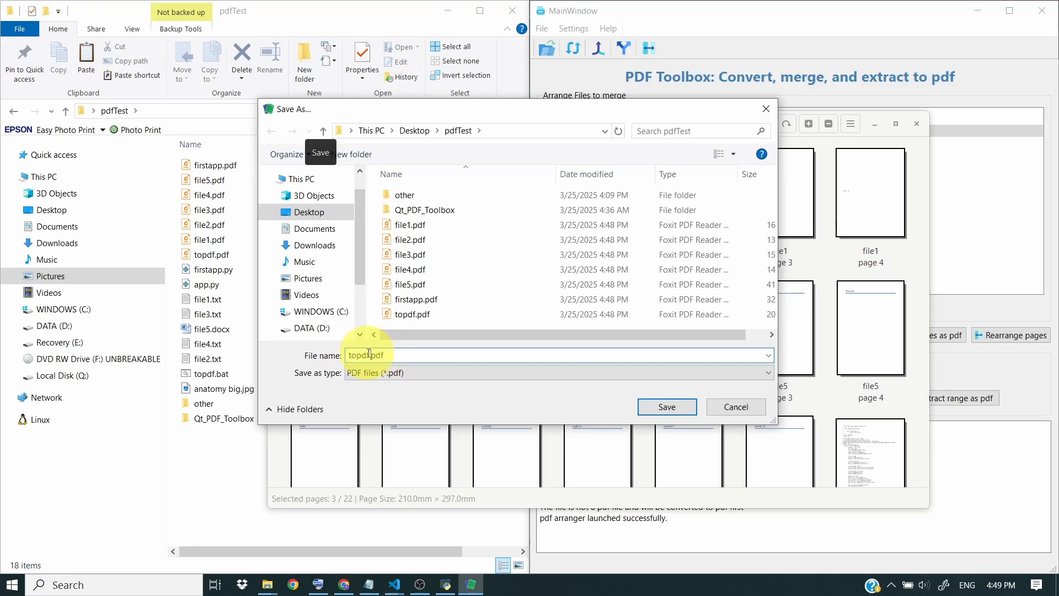
drag(369, 353, 332, 355)
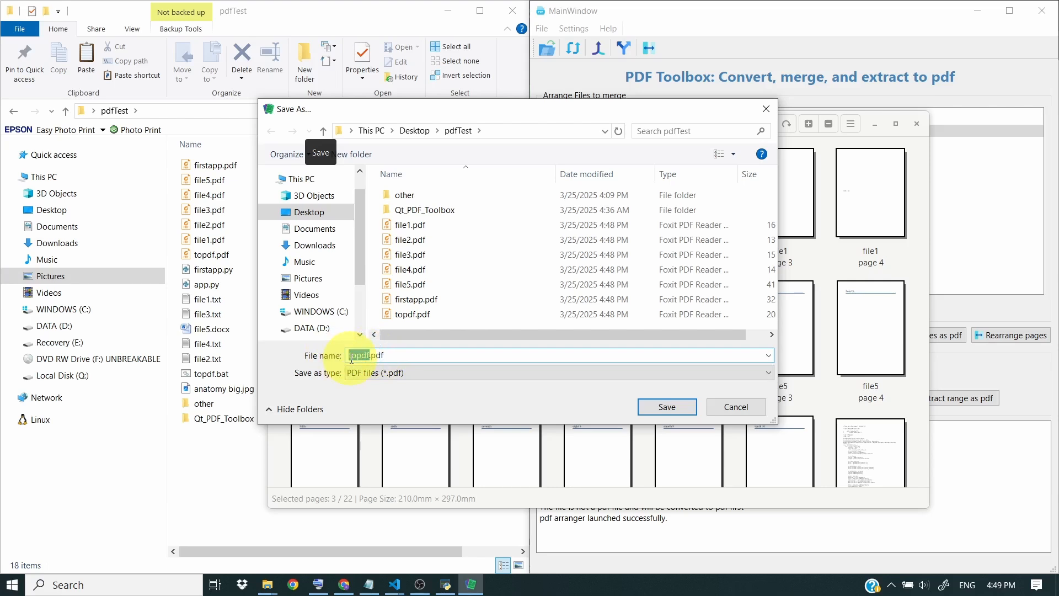
text(arrange)
click(667, 406)
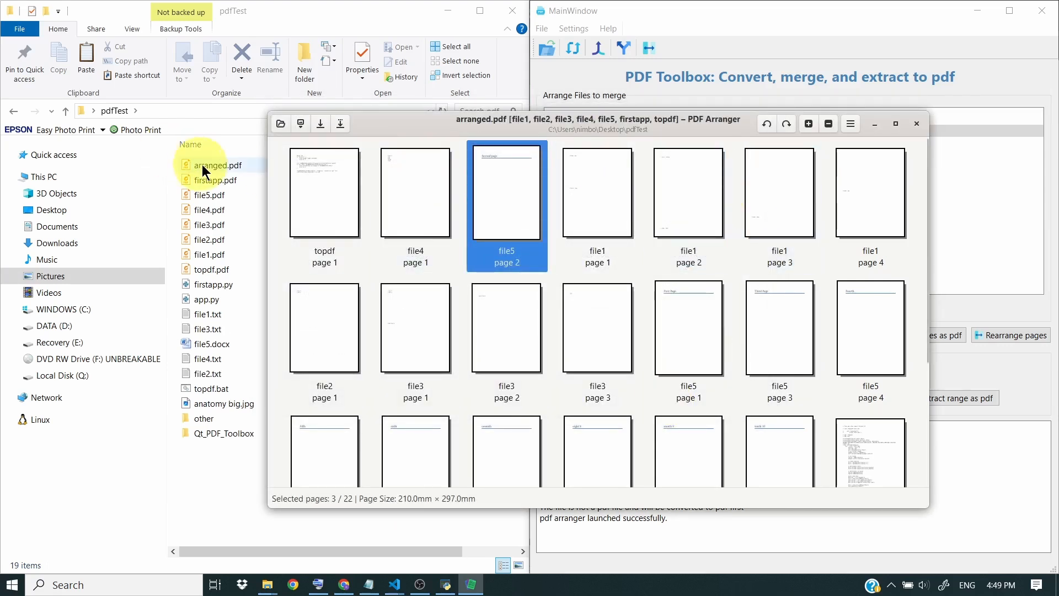
click(203, 165)
double_click(214, 167)
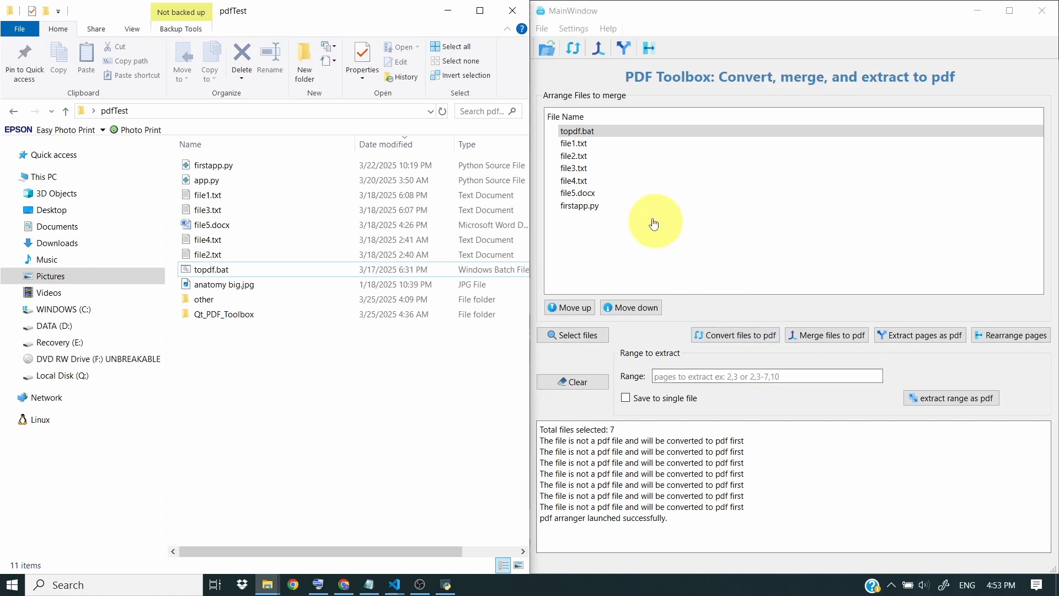
- Extract the page range 2,3,1-5,5-10 of file5.docx as separate PDFs and check the file5 output folder
click(608, 195)
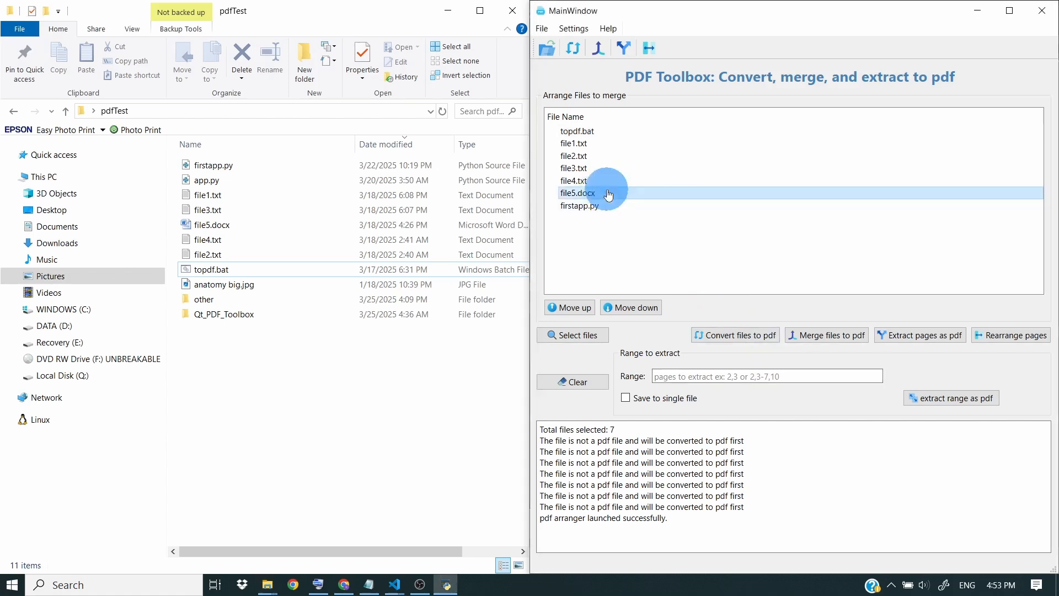
click(709, 378)
text(2,3,1-5,5-10)
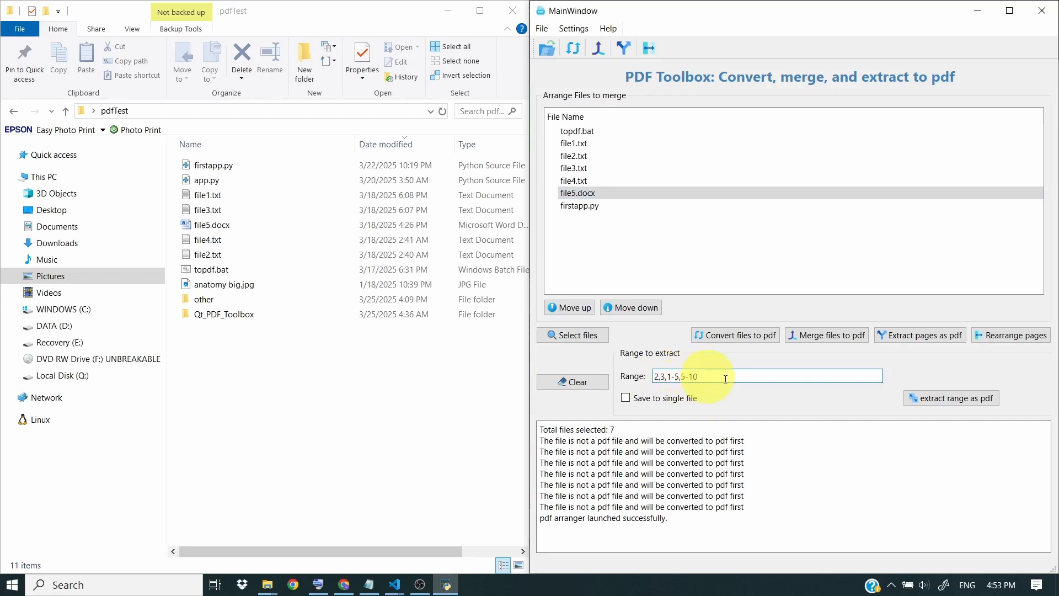
click(947, 400)
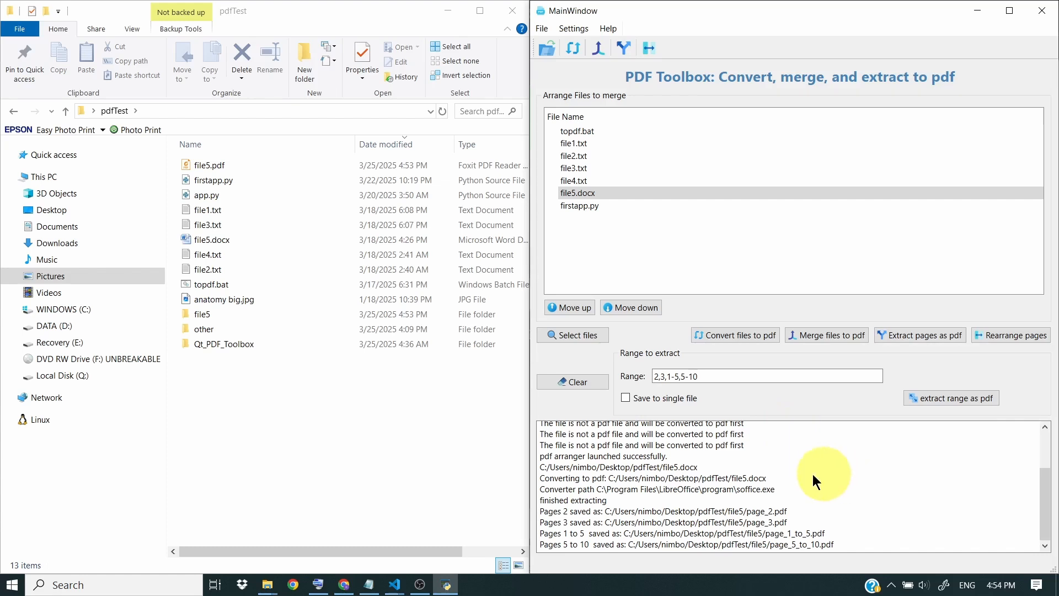
double_click(245, 318)
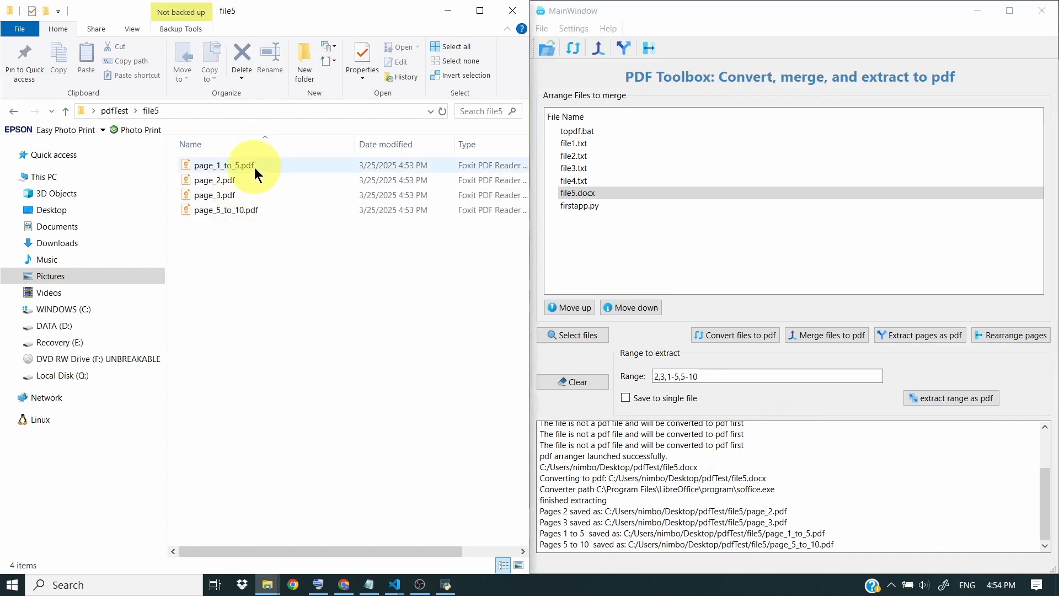
click(240, 210)
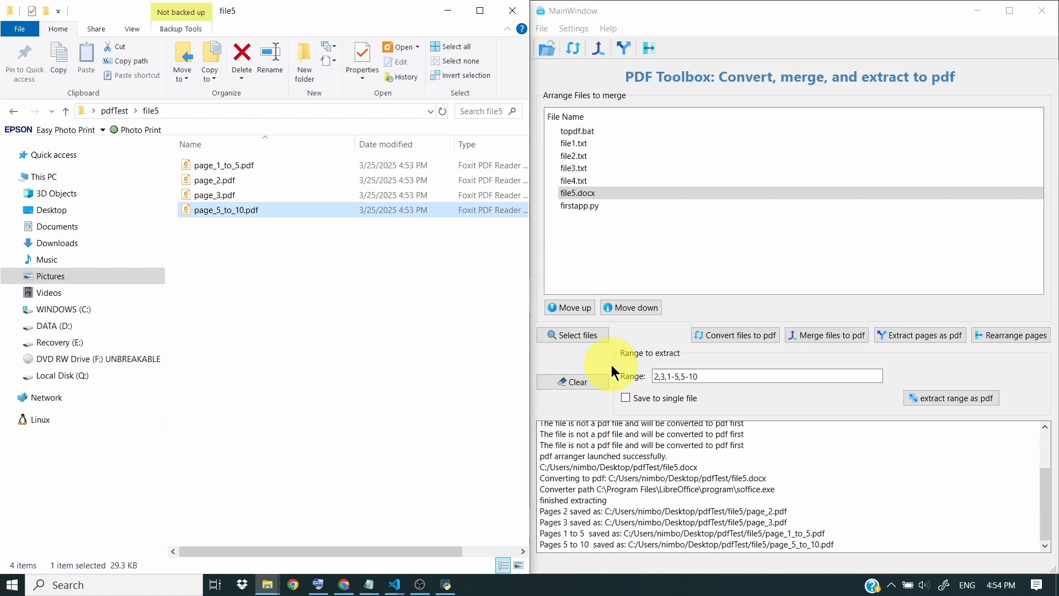
- Extract the same page range of file5.docx with saving to a single file enabled, and clear the file list after checking the merged PDF
click(625, 395)
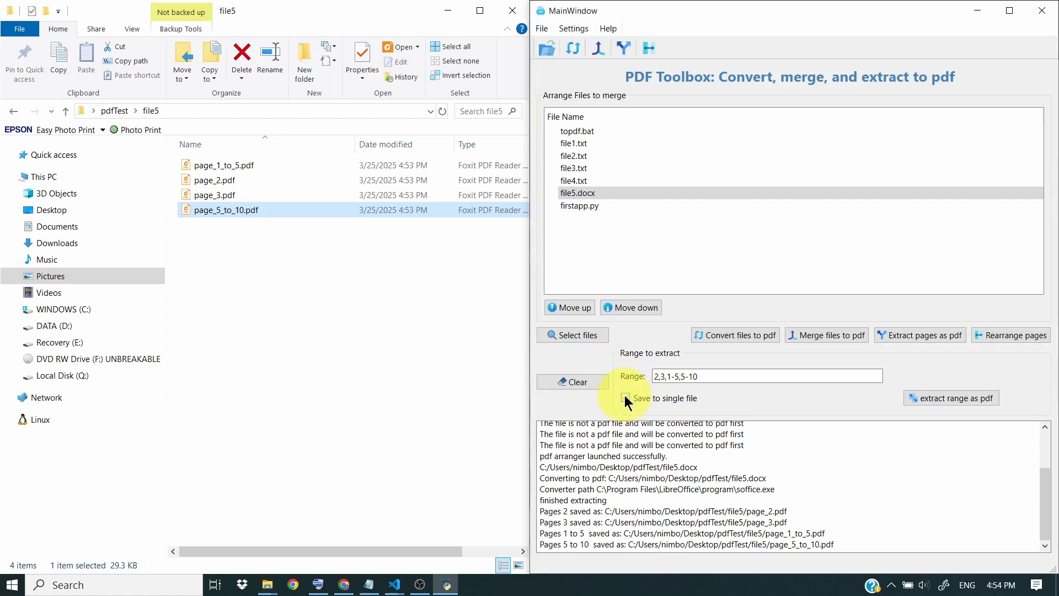
click(624, 395)
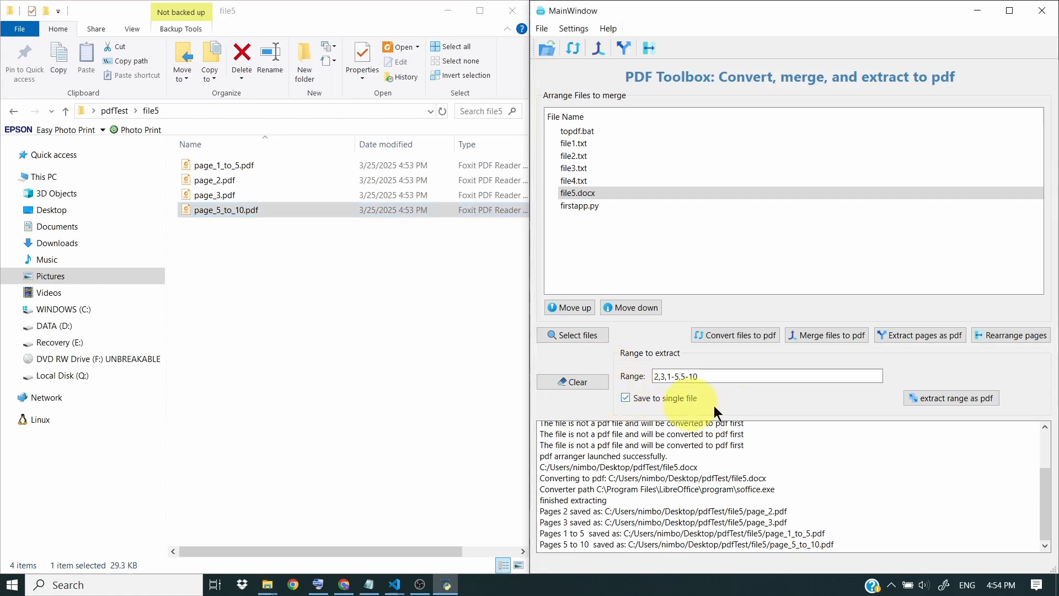
click(950, 399)
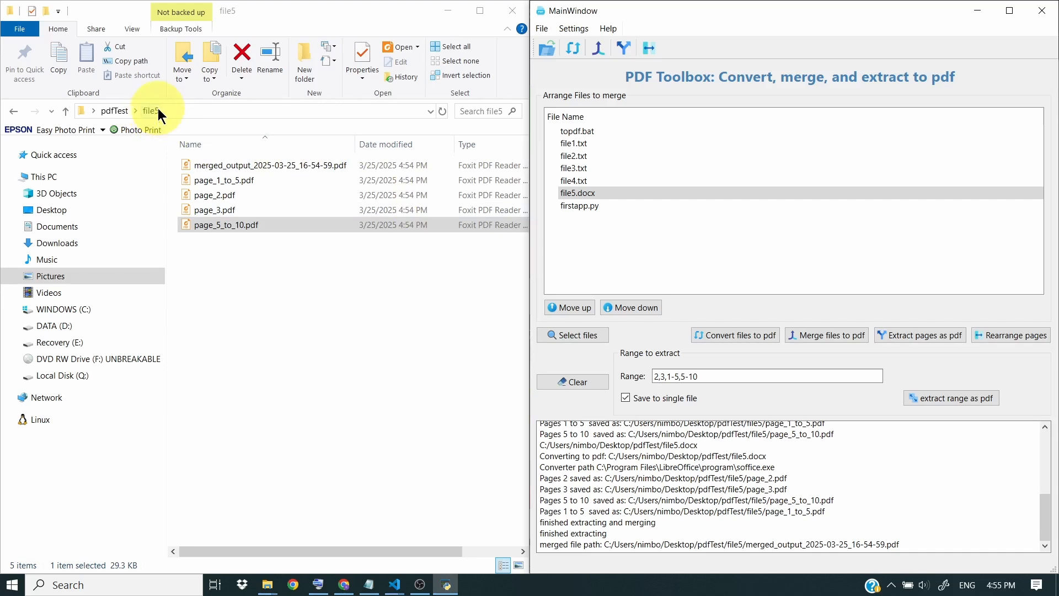
click(276, 164)
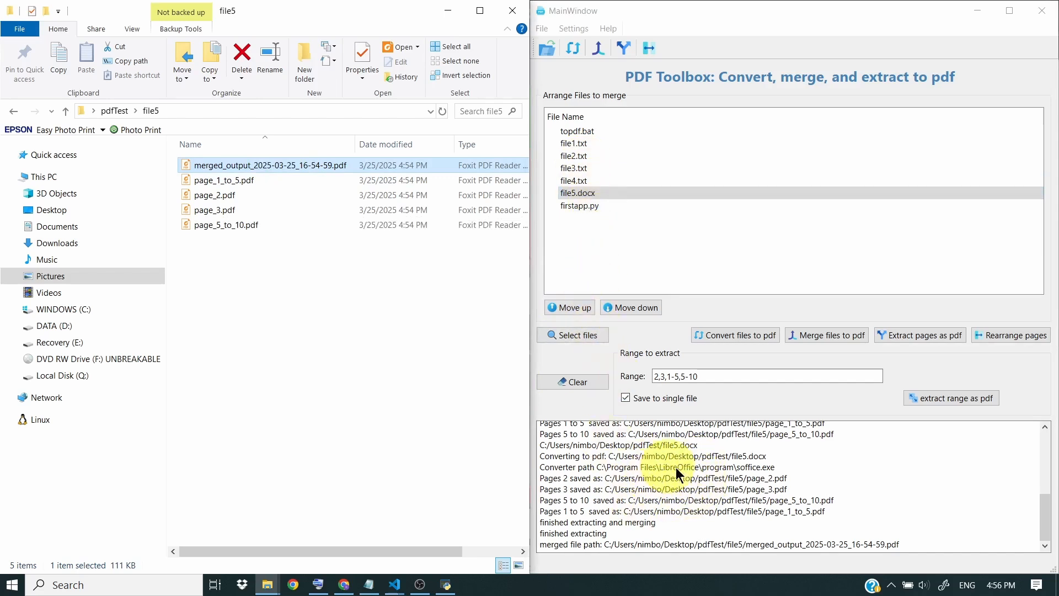
click(577, 381)
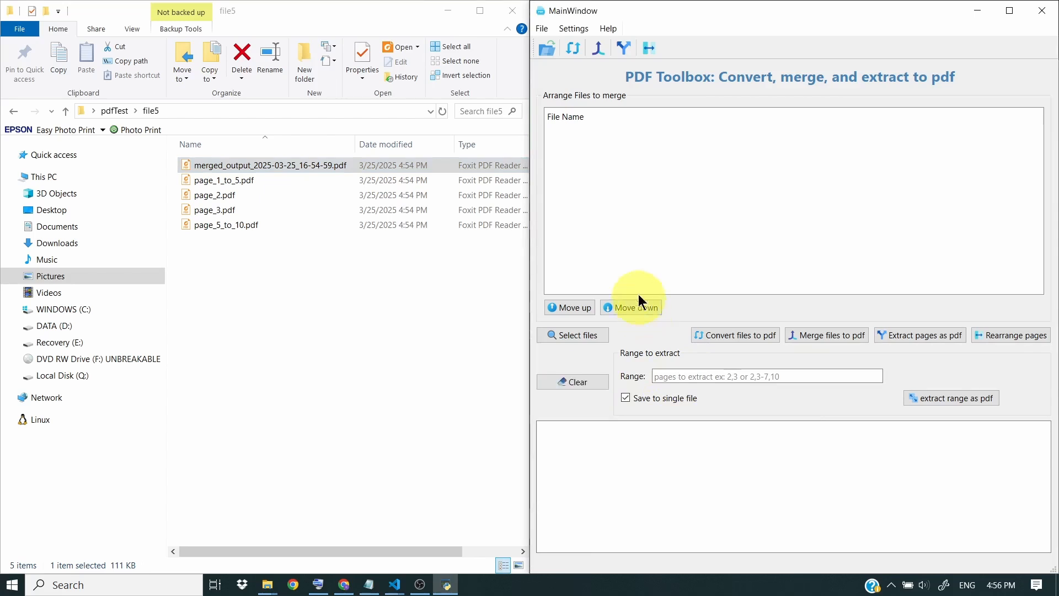